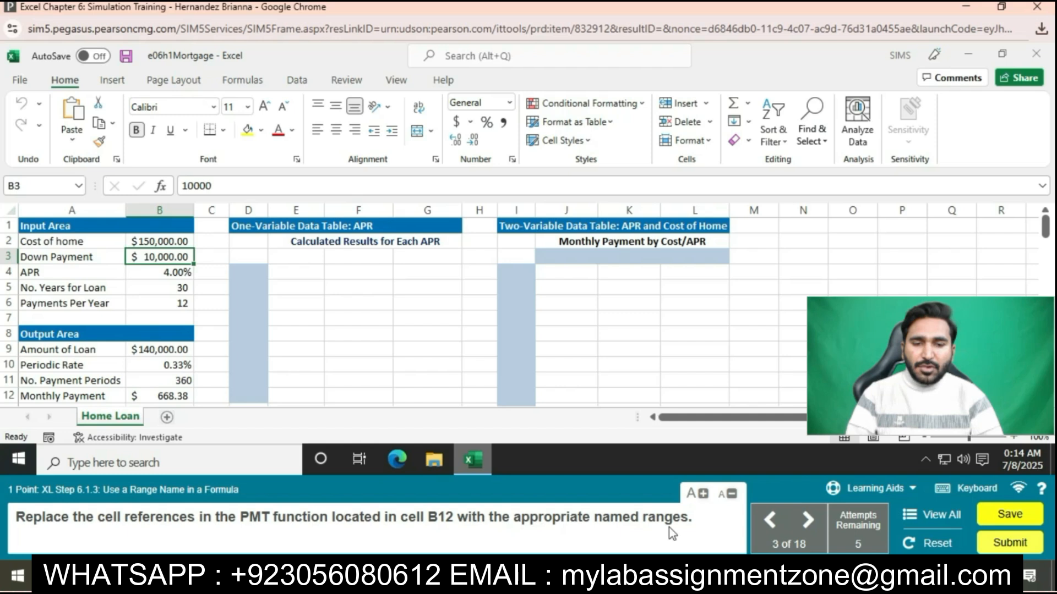
Step: Replace the cell references in B12's PMT formula with the range names Periodic_Rate, No._Payment_Periods and Amount_of_Loan, keeping the minus sign
click(157, 394)
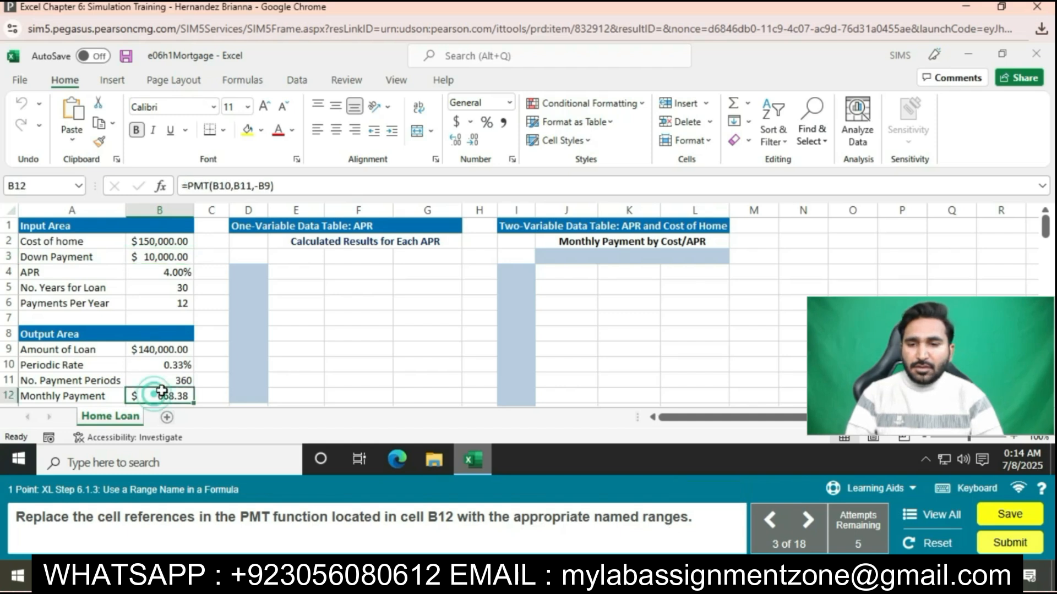
double_click(219, 186)
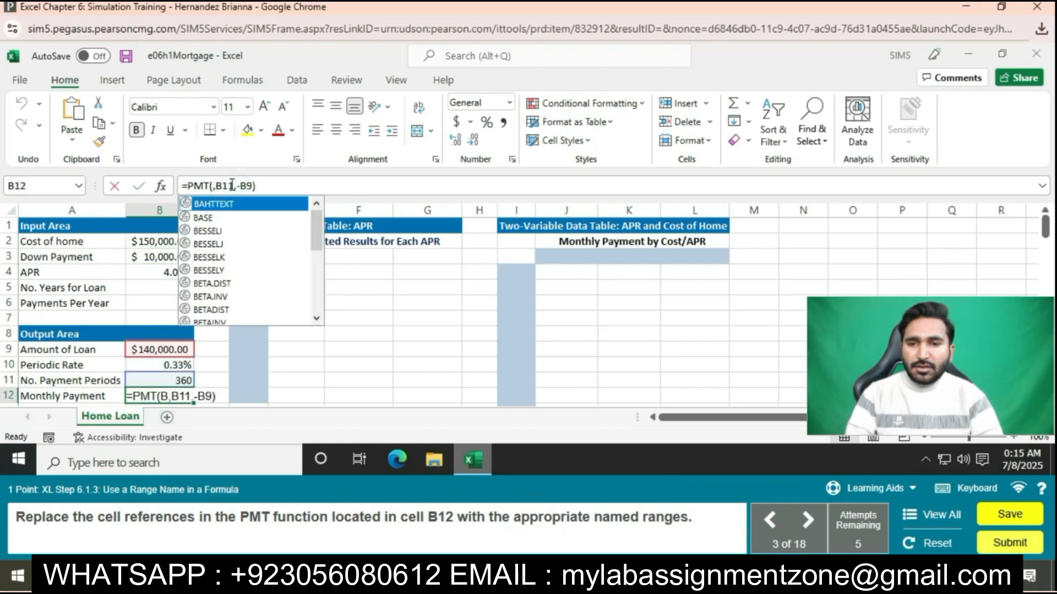
text(Periodic_Rate)
double_click(297, 186)
text(No._Payment_Periods)
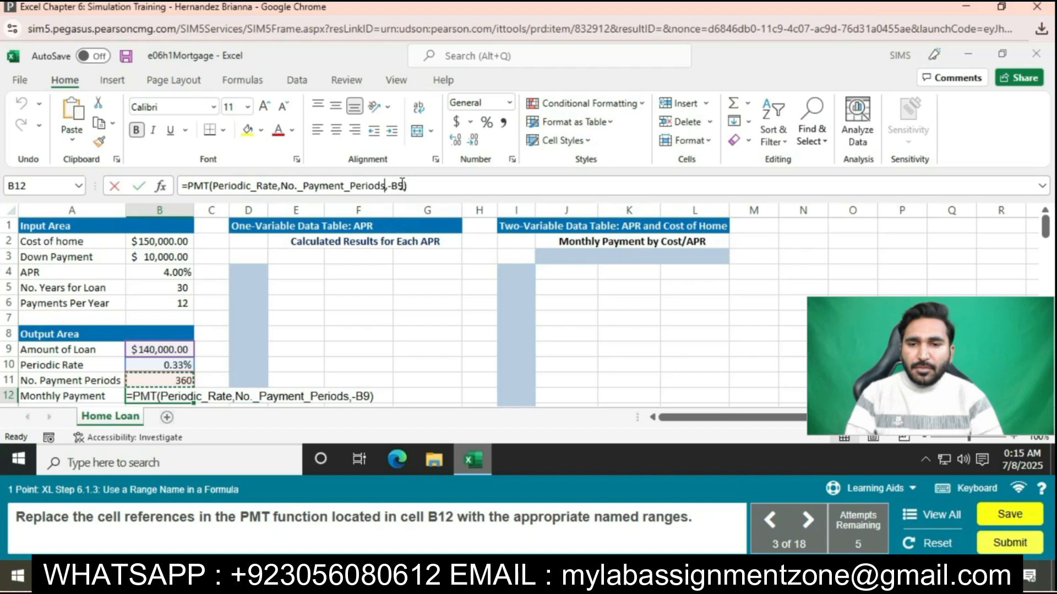
double_click(400, 185)
key(BackSpace)
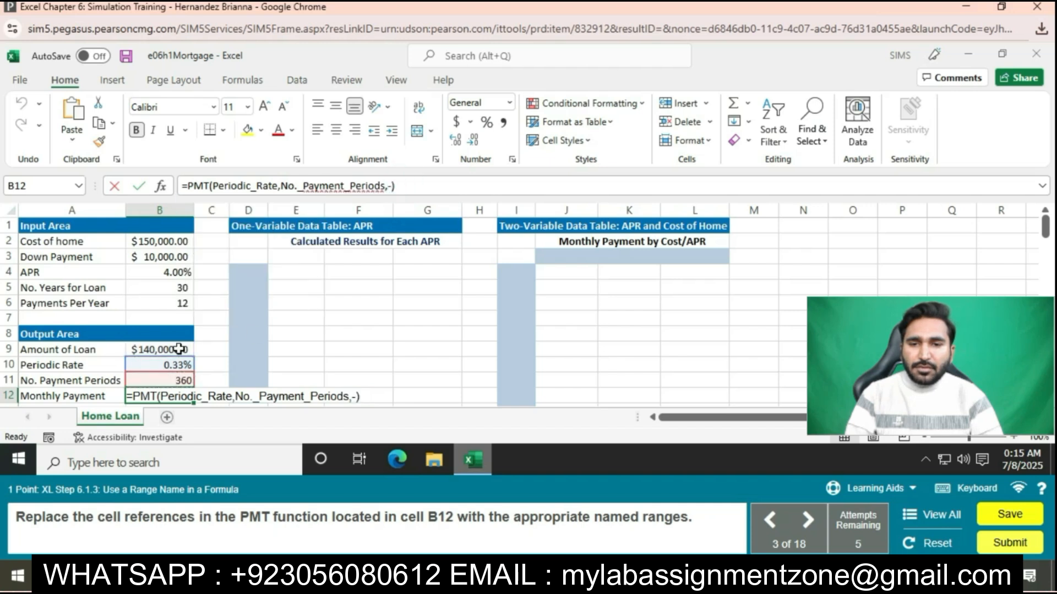
click(179, 349)
key(Return)
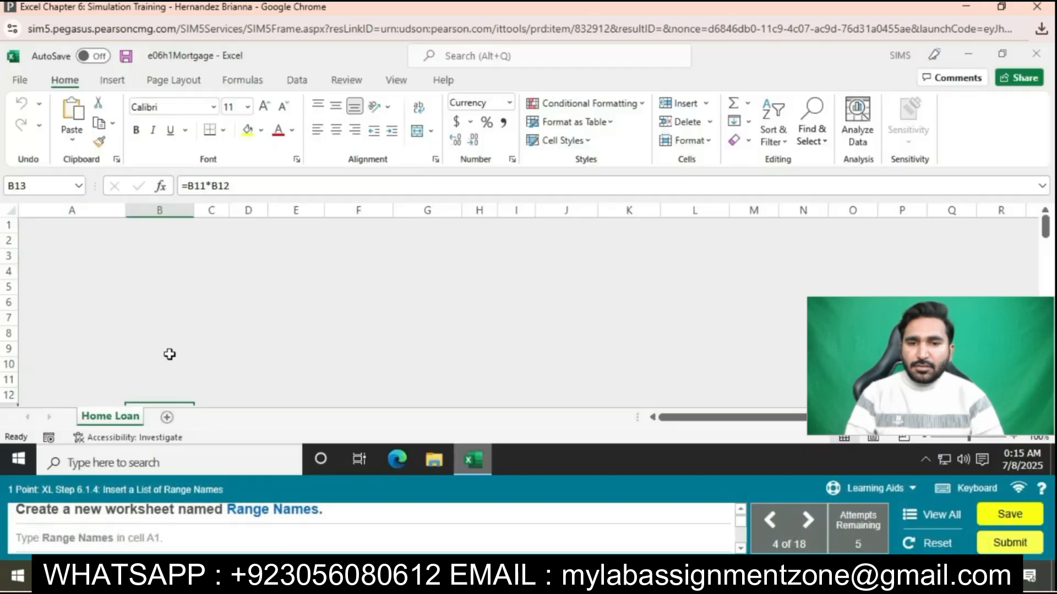
Step: Add a new worksheet after Home Loan and name it Range Names
click(166, 418)
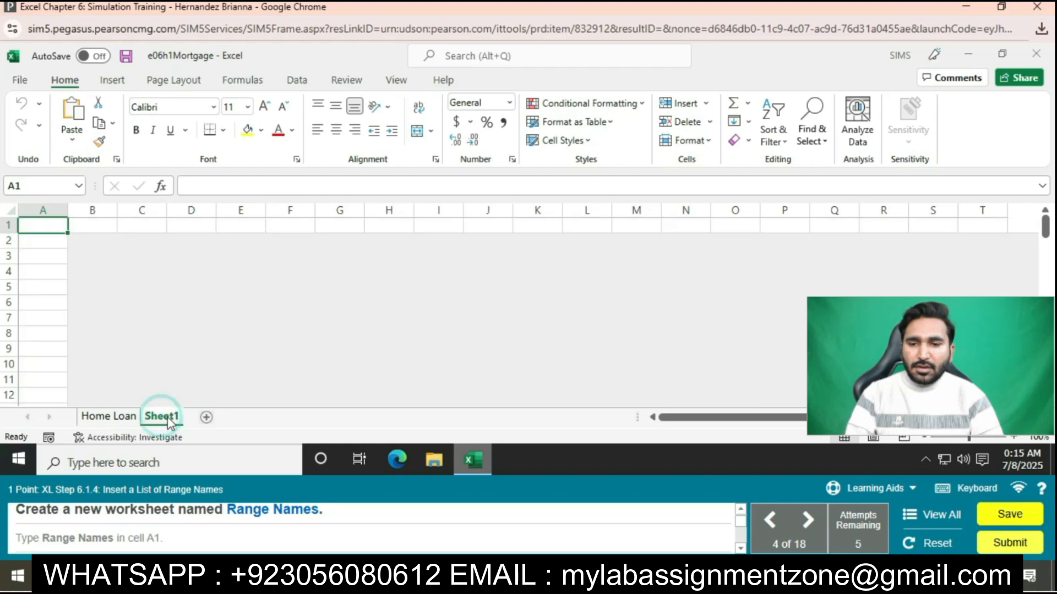
right_click(162, 418)
click(223, 270)
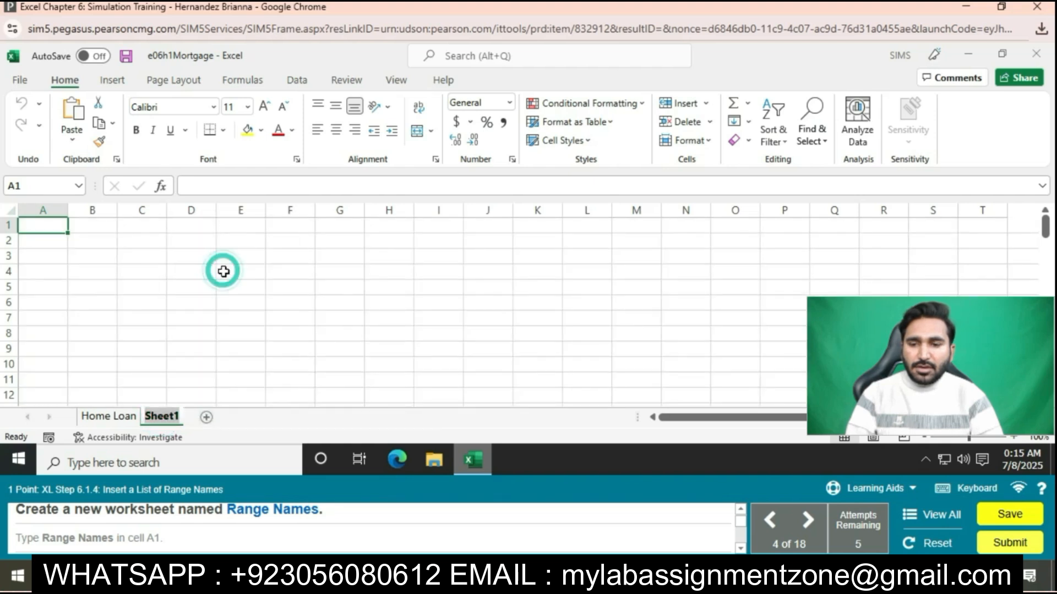
text(Range Names)
click(222, 271)
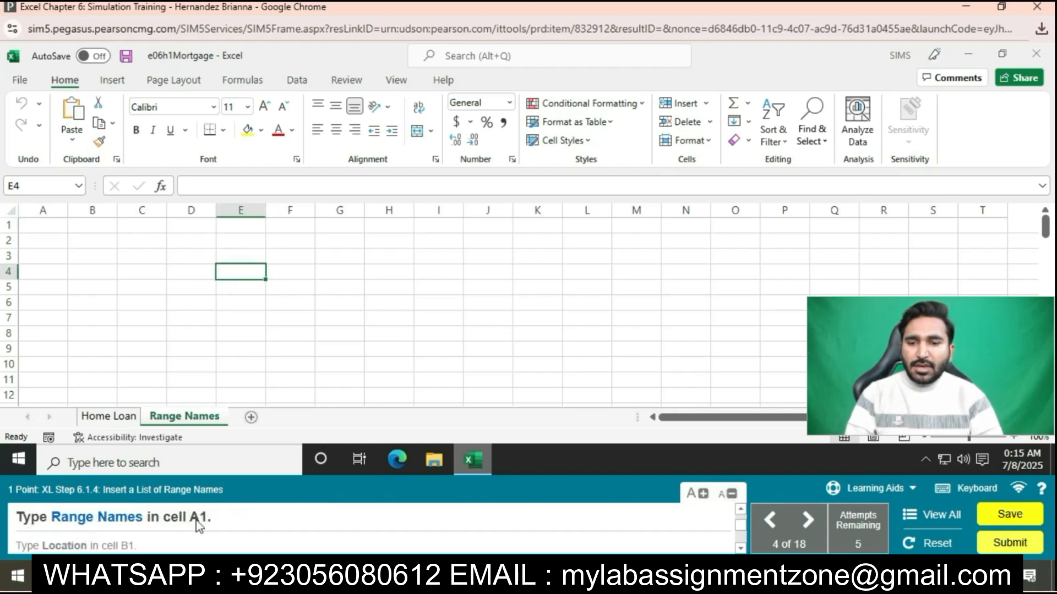
Step: Enter the headings Range Names in cell A1 and Location in cell B1 of the Range Names sheet
click(58, 227)
text(R)
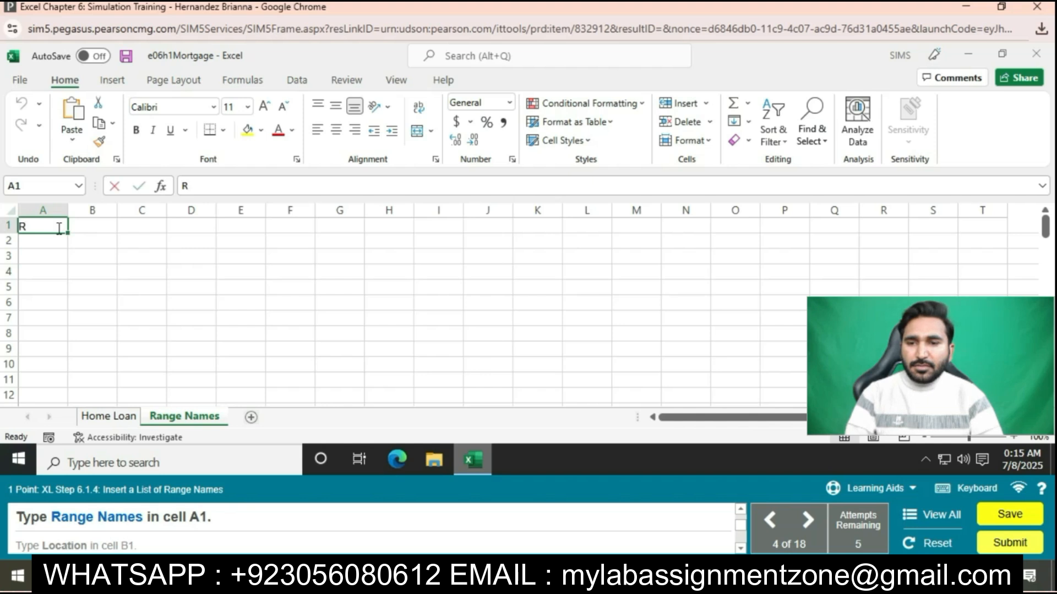
text(ange Names)
key(Return)
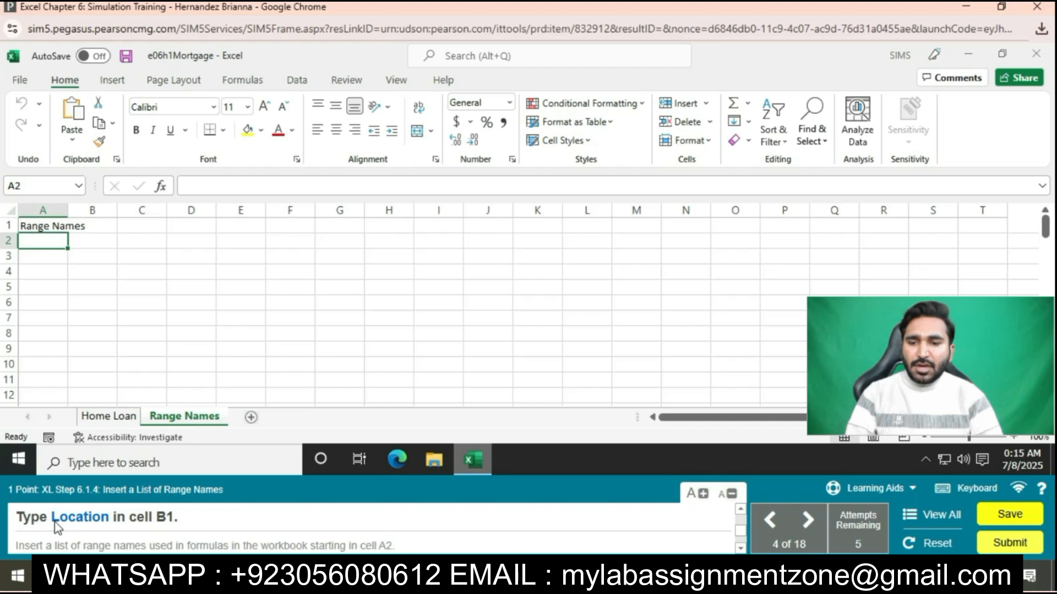
click(102, 228)
click(231, 183)
text(Location)
key(Return)
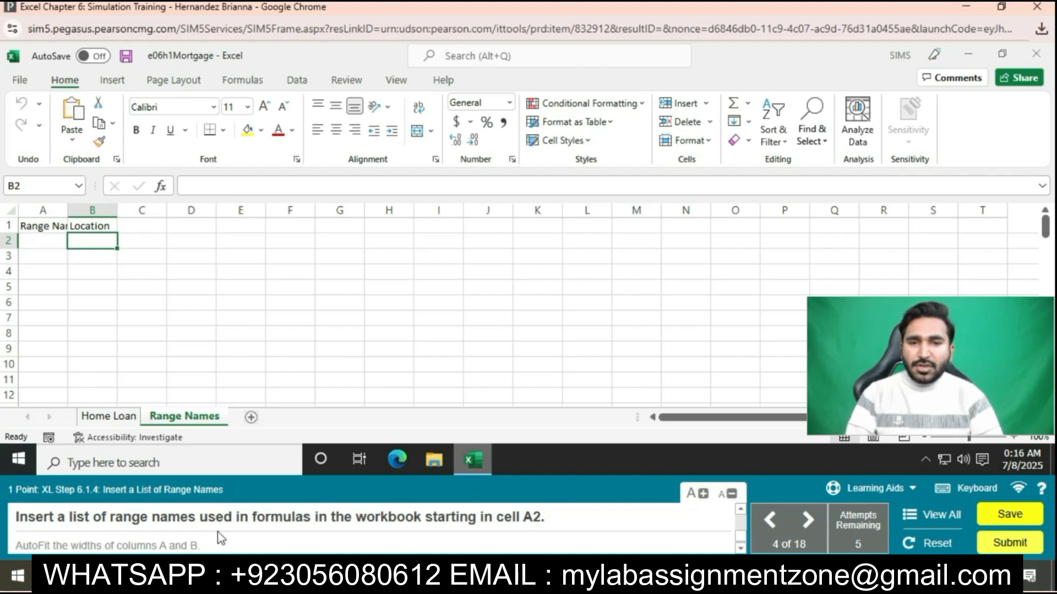
Step: Paste the list of the workbook's range names into the Range Names sheet starting in cell A2
click(42, 242)
click(230, 81)
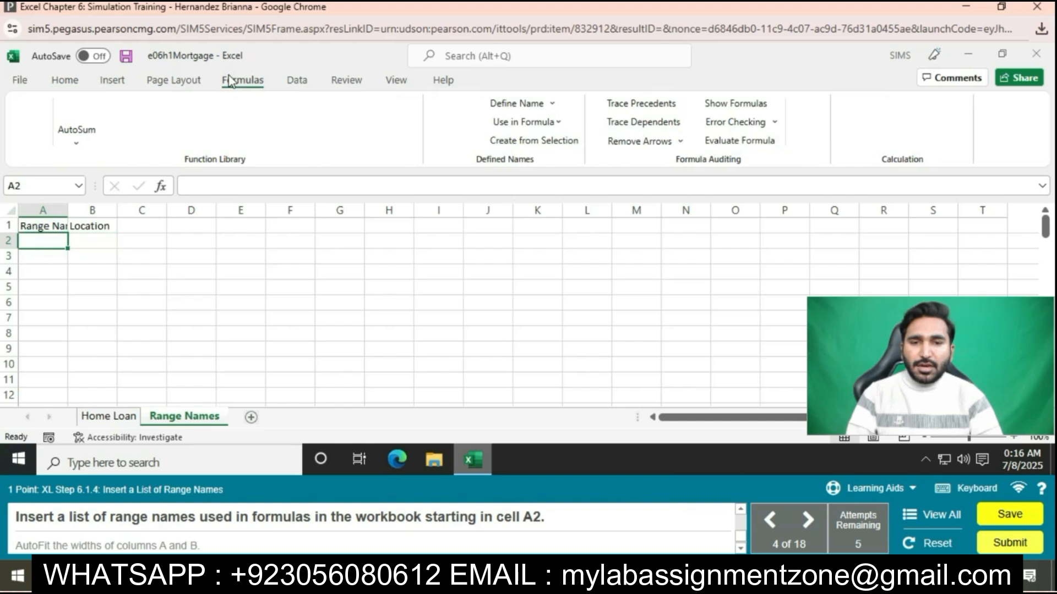
click(512, 127)
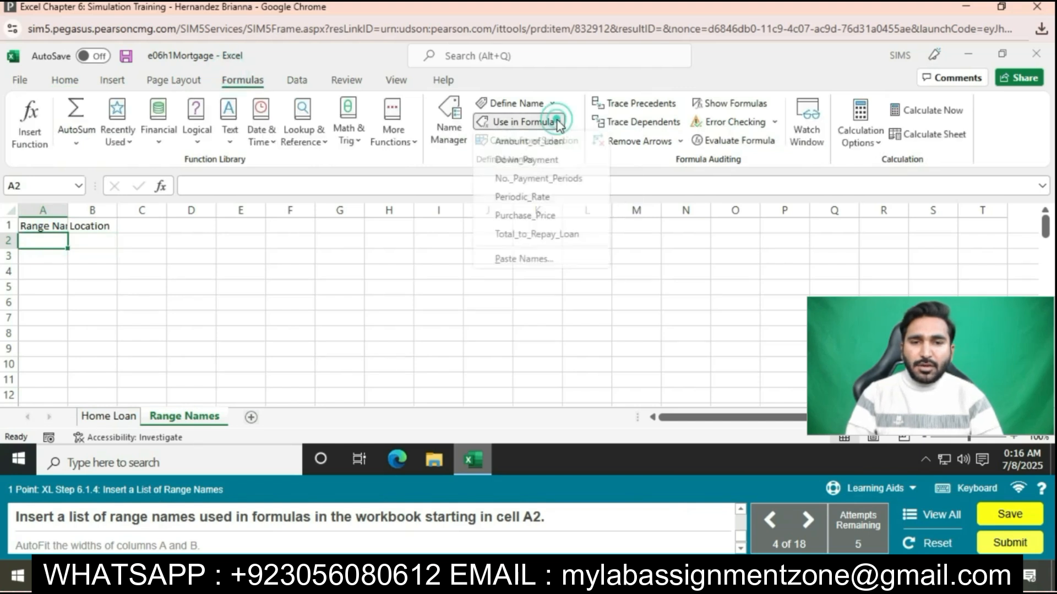
click(550, 256)
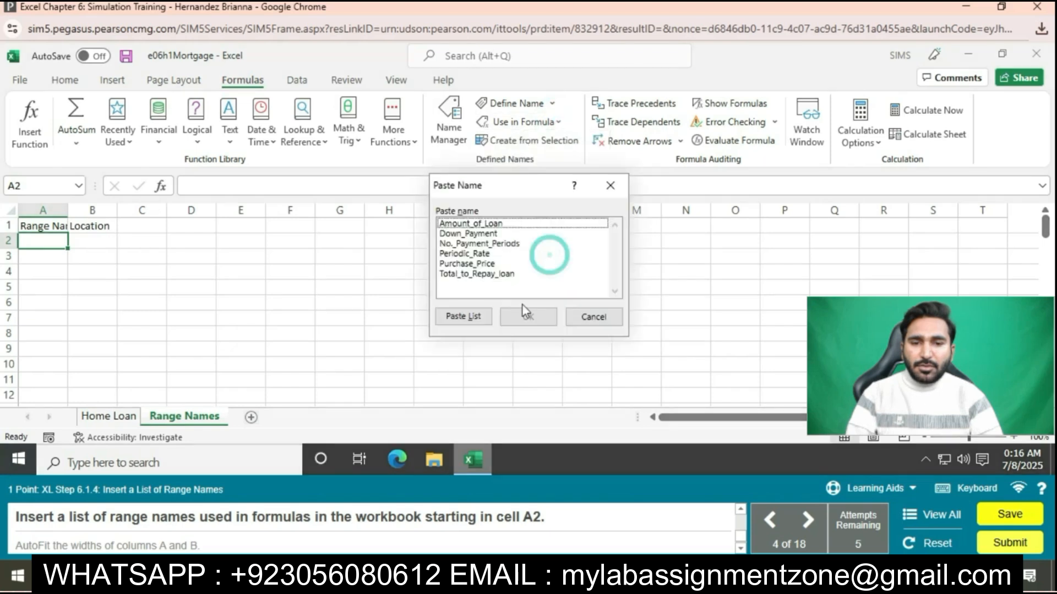
click(472, 316)
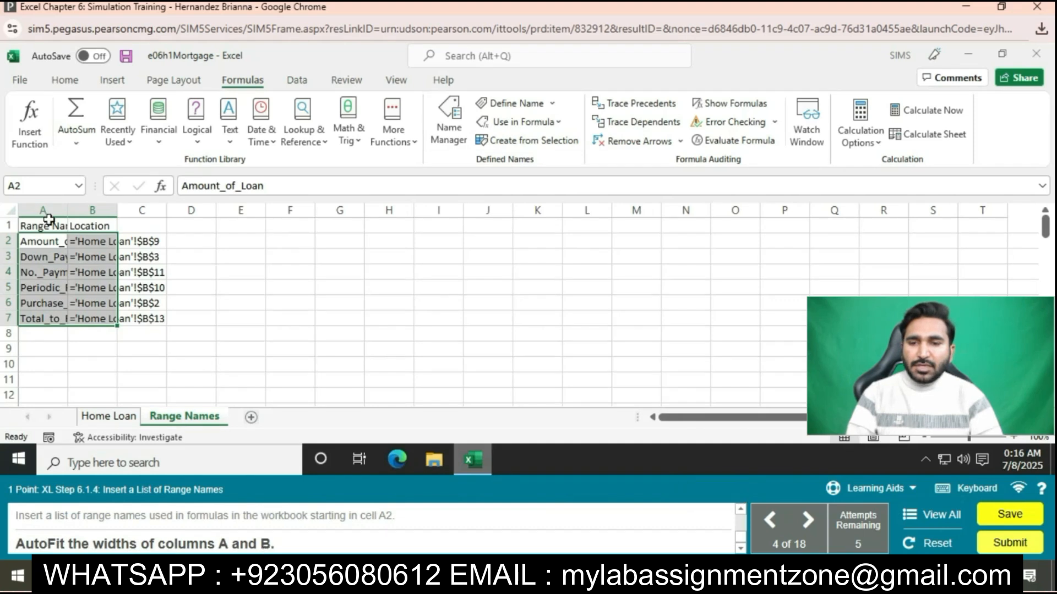
Step: AutoFit the widths of columns A and B on the Range Names sheet
drag(43, 211, 92, 211)
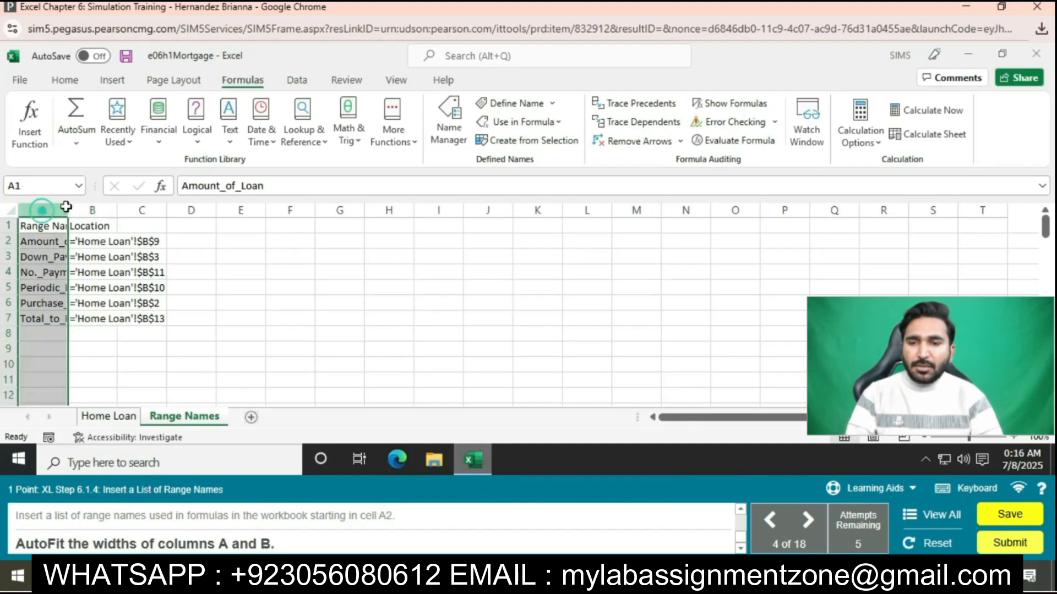
click(65, 79)
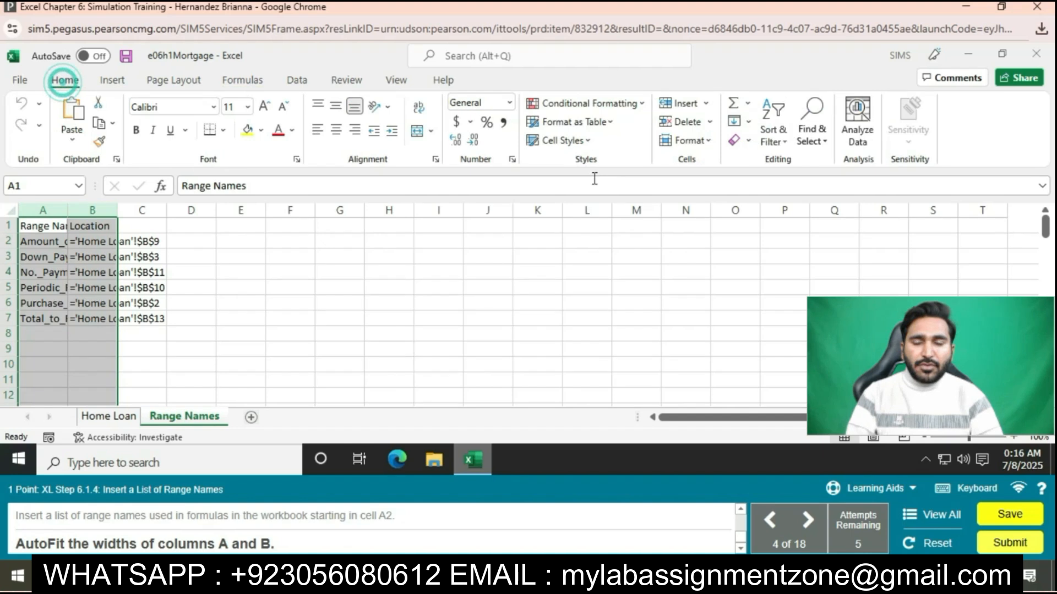
click(709, 142)
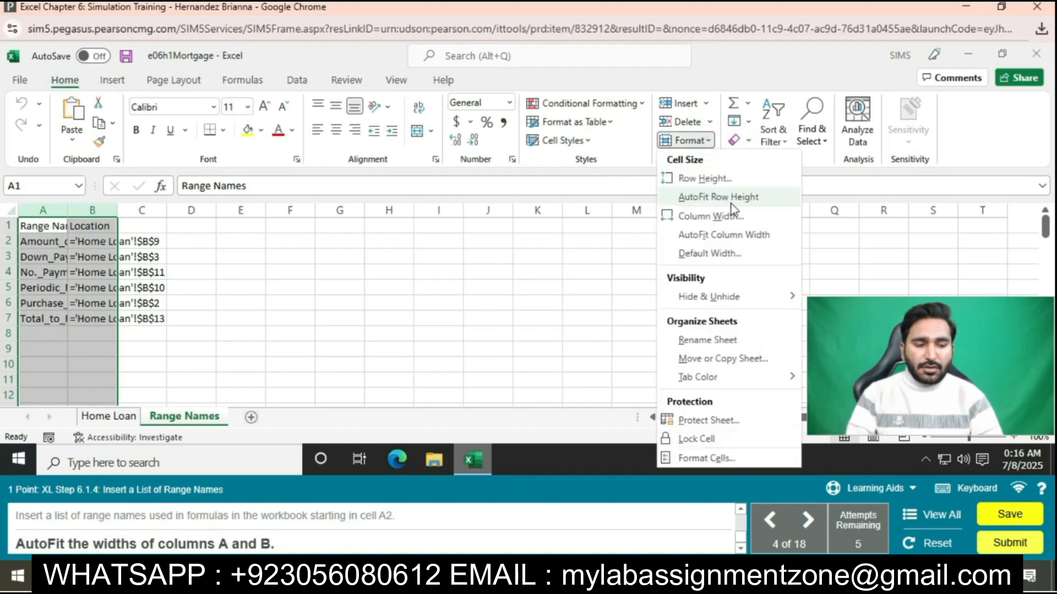
click(737, 232)
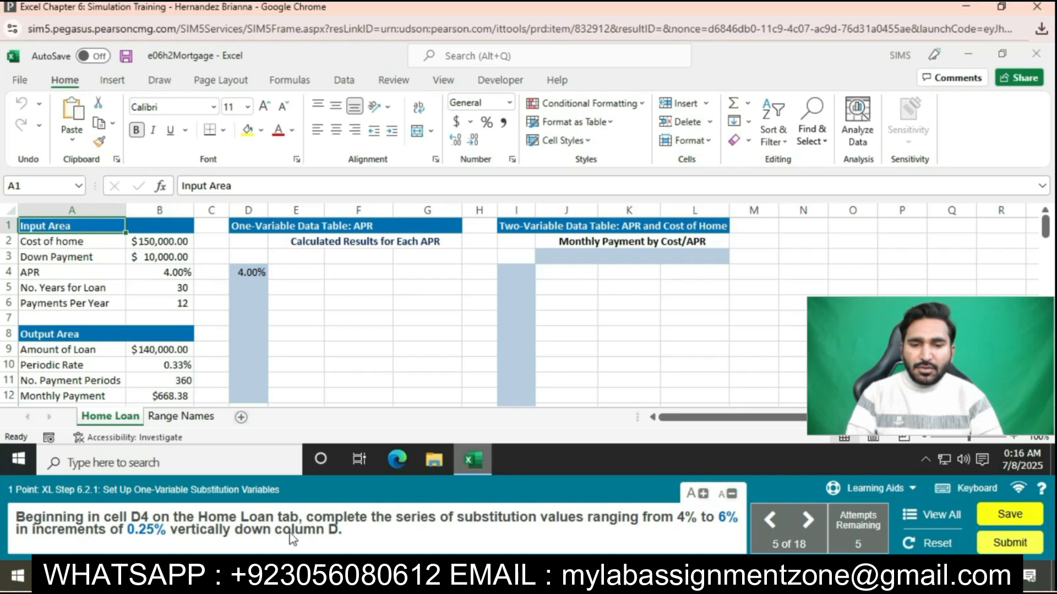
Step: Fill column D down from D4 with a linear series using a 0.25% step value and a 6% stop value
click(248, 274)
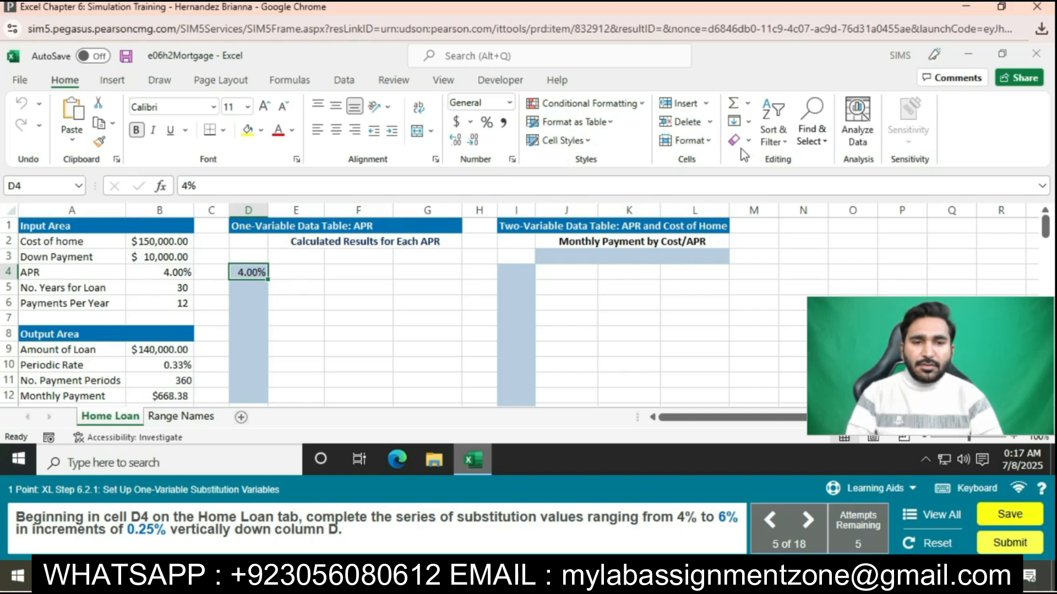
click(738, 121)
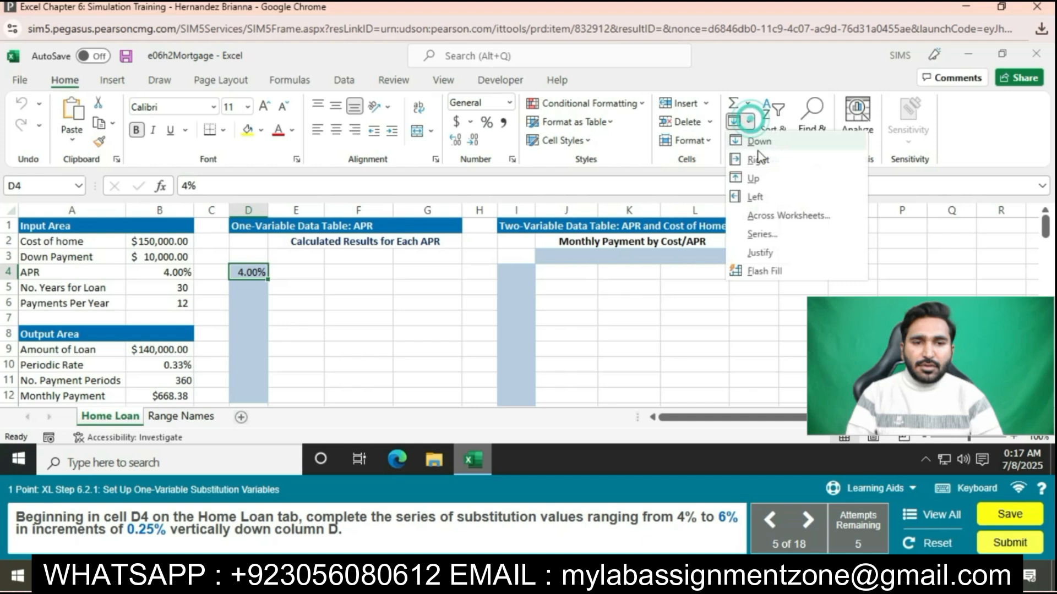
click(773, 235)
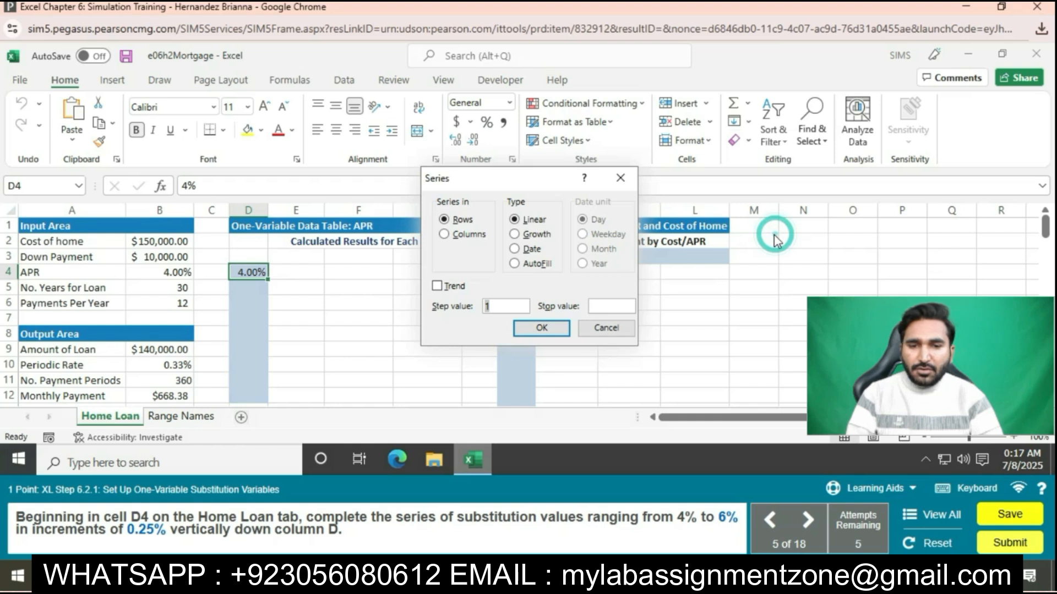
click(444, 234)
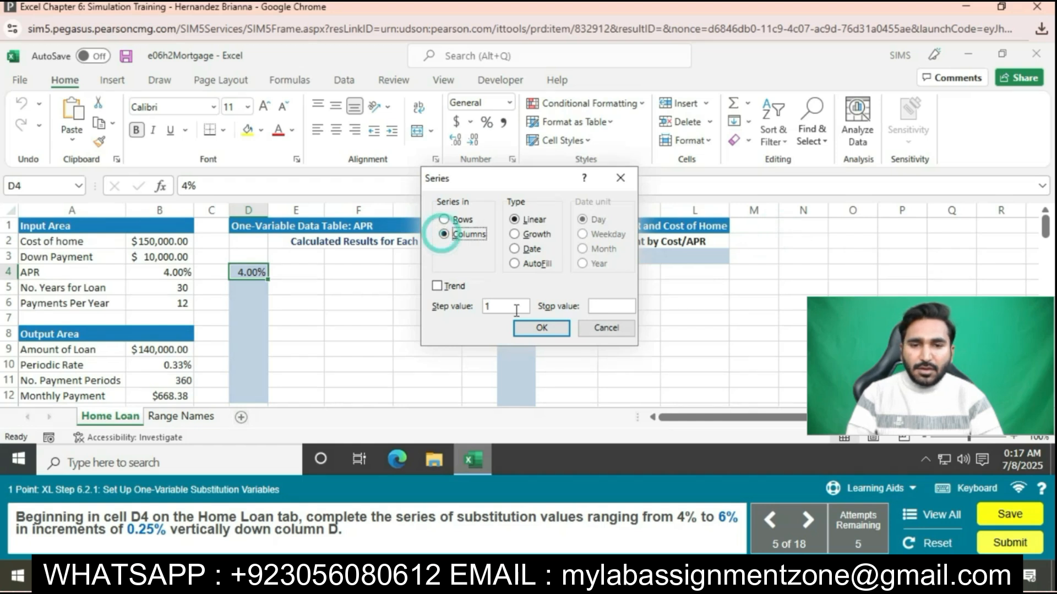
click(510, 307)
key(BackSpace)
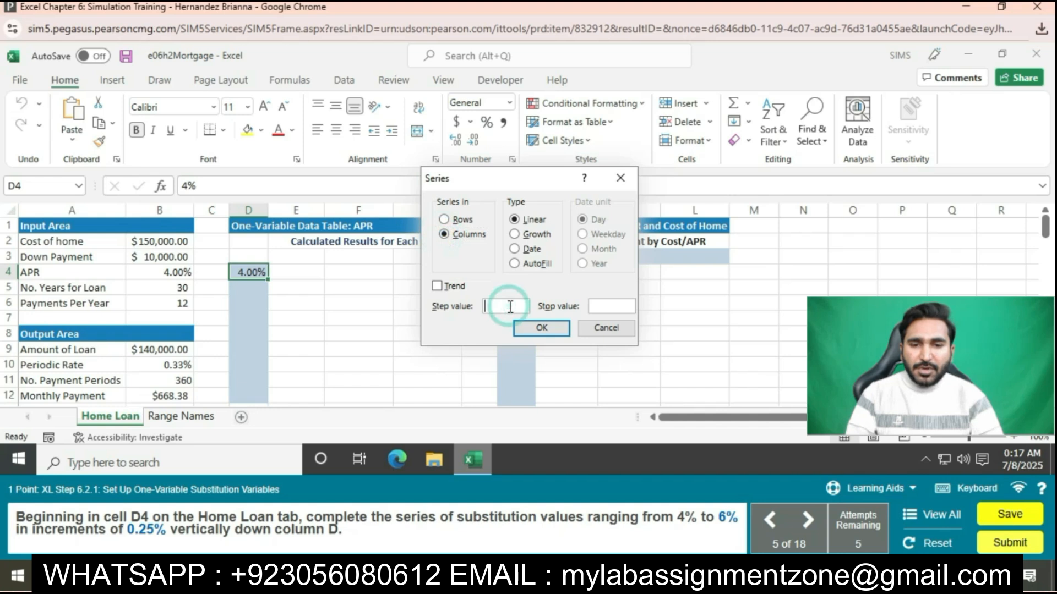
text(0.25%)
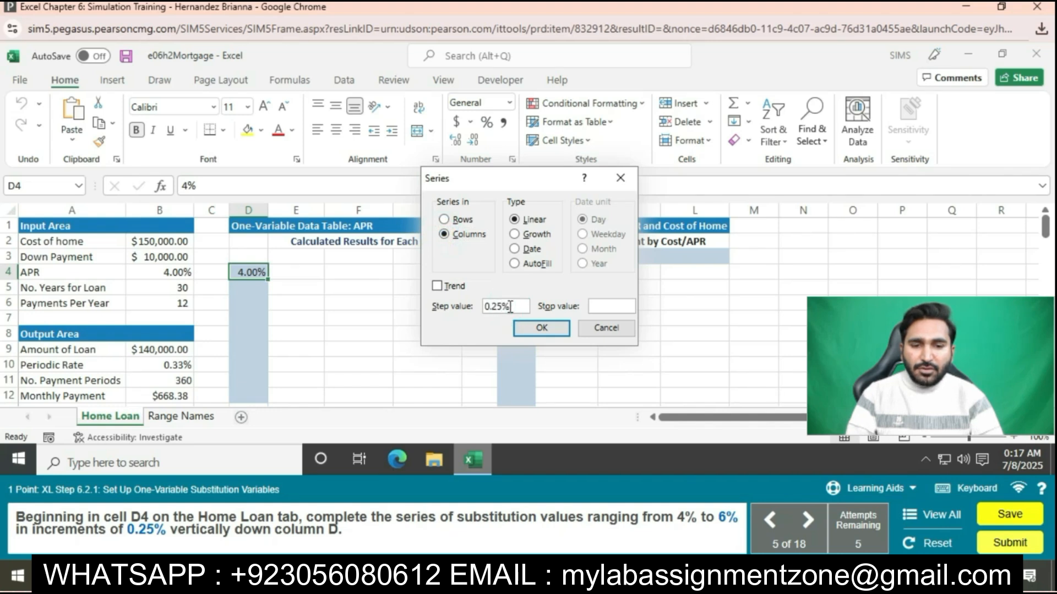
click(626, 309)
text(6%)
click(539, 328)
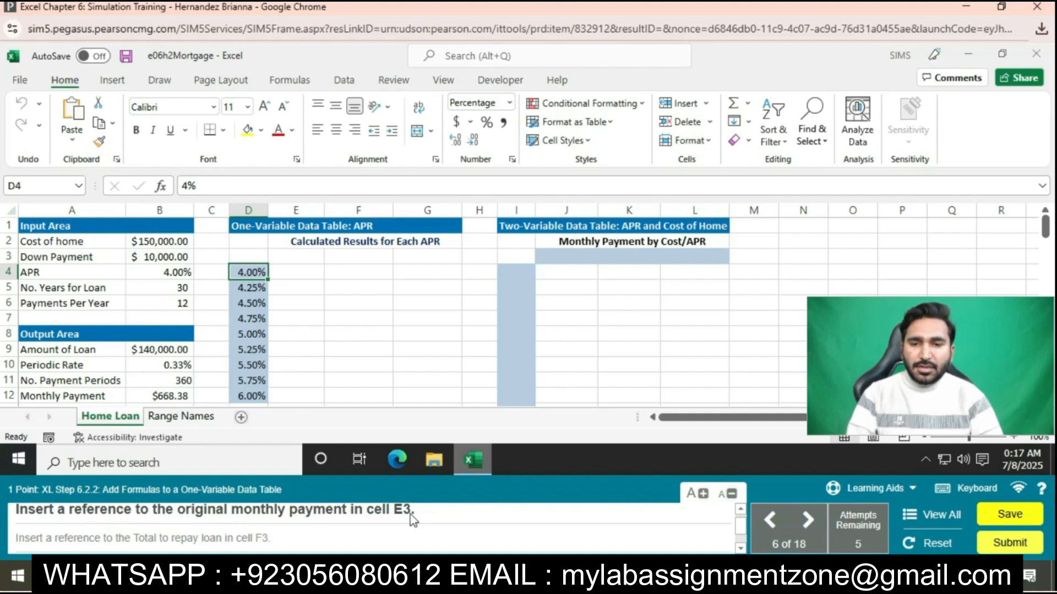
Step: Try to enter a reference to the monthly payment in B12 in cell E4
click(313, 270)
text(=)
click(169, 395)
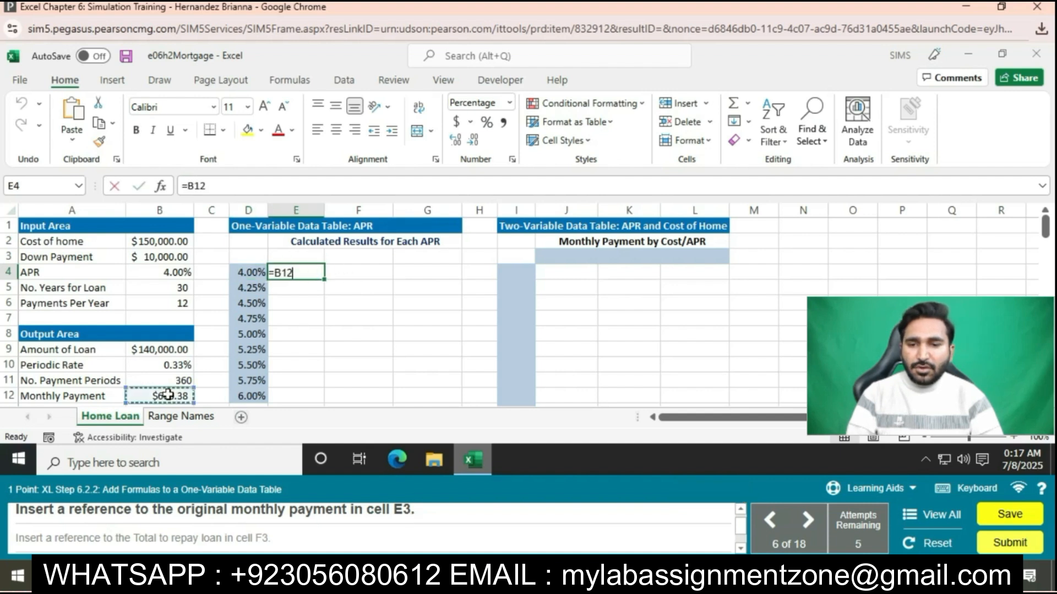
key(Return)
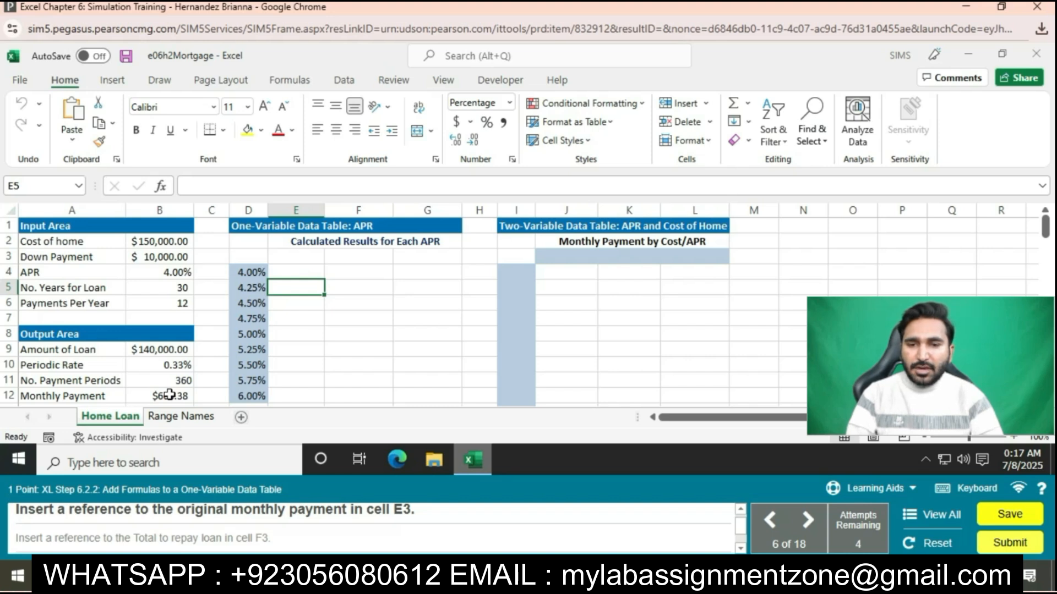
Step: Enter the formula =B12 in cell E3 to reference the original monthly payment
click(298, 257)
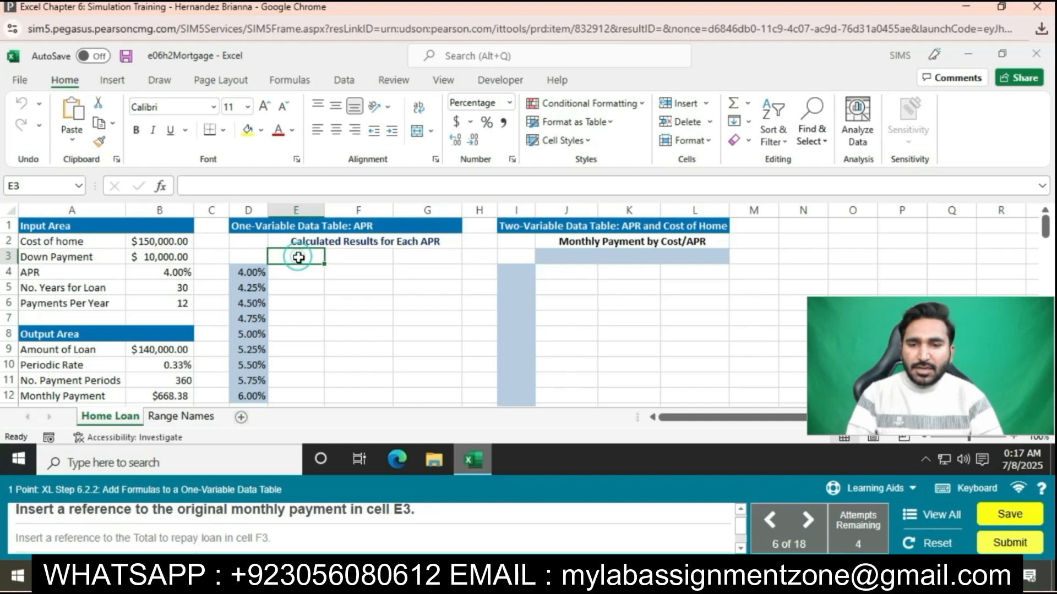
text(=)
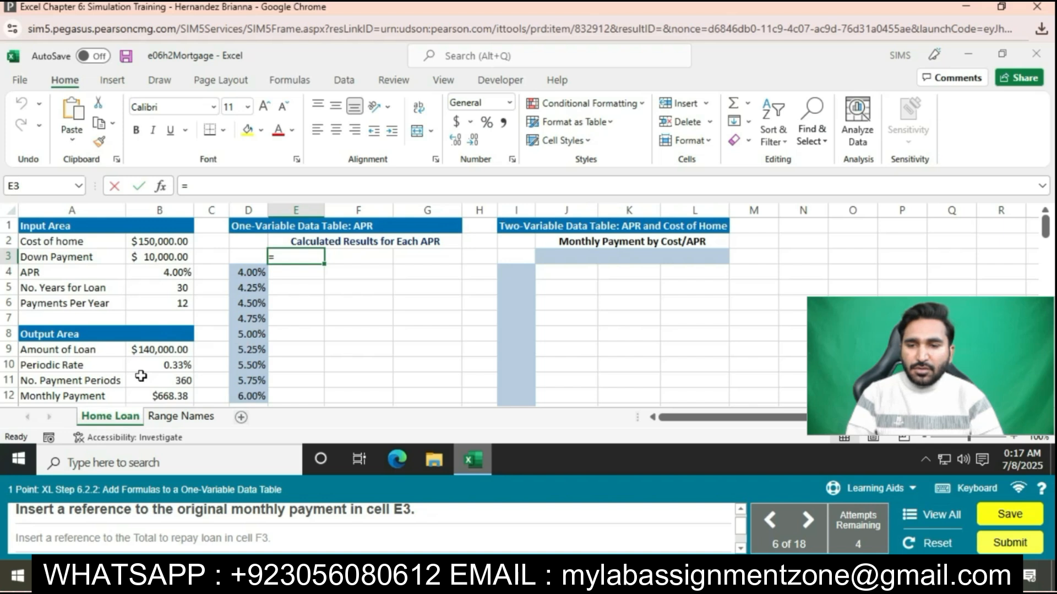
click(158, 396)
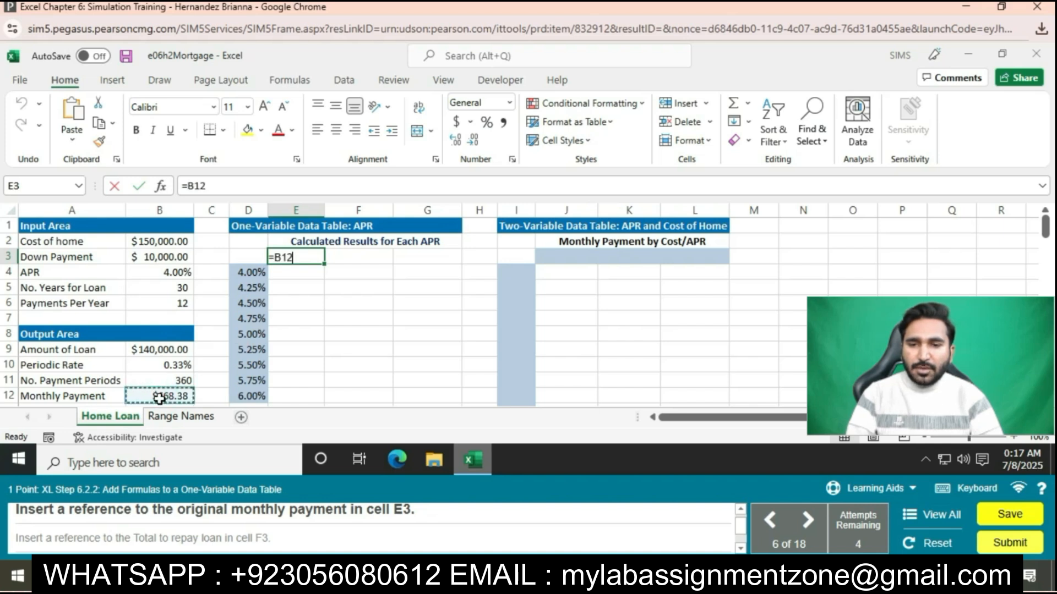
key(Return)
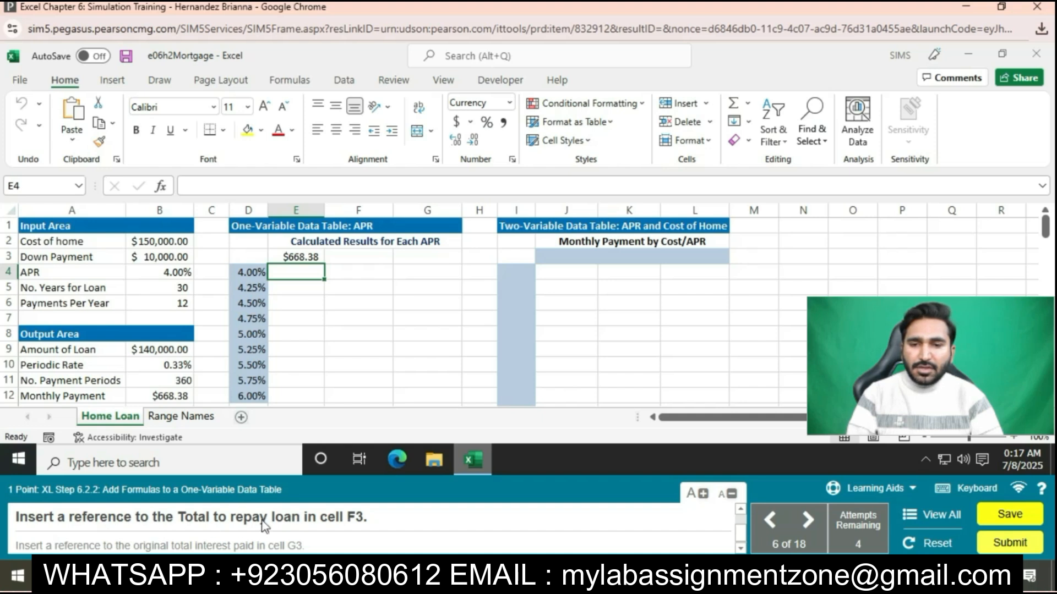
Step: Enter the formula =B13 in cell F3 to reference the total to repay the loan
click(365, 257)
text(=)
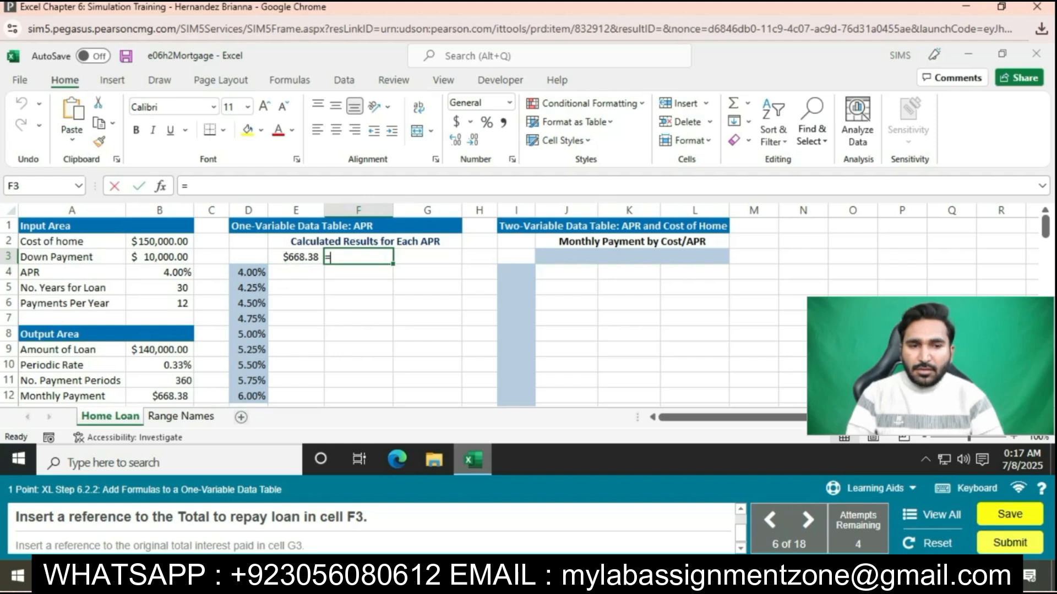
scroll(297, 394, down, 2)
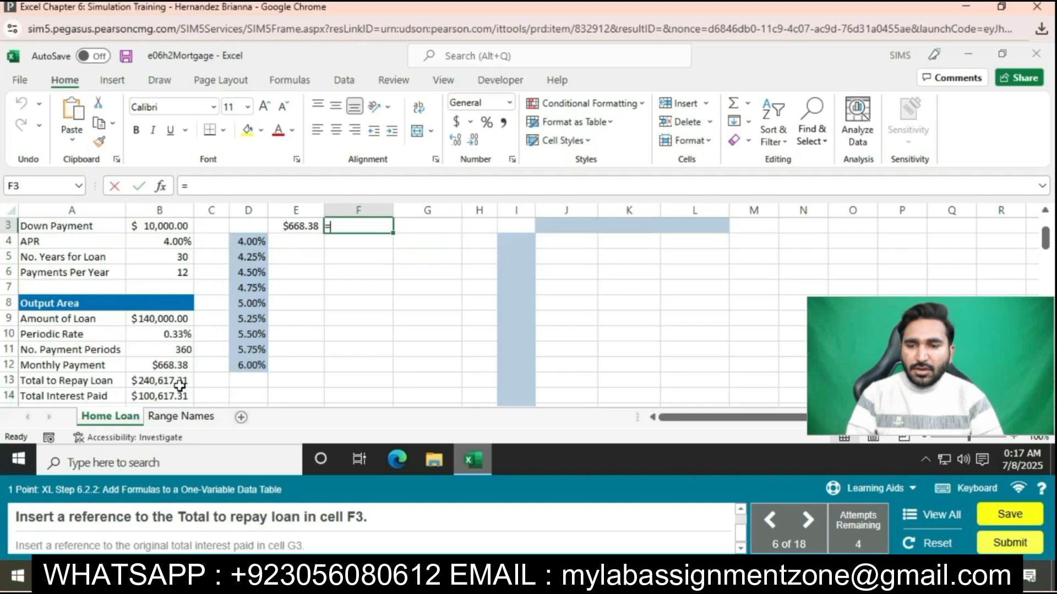
click(175, 383)
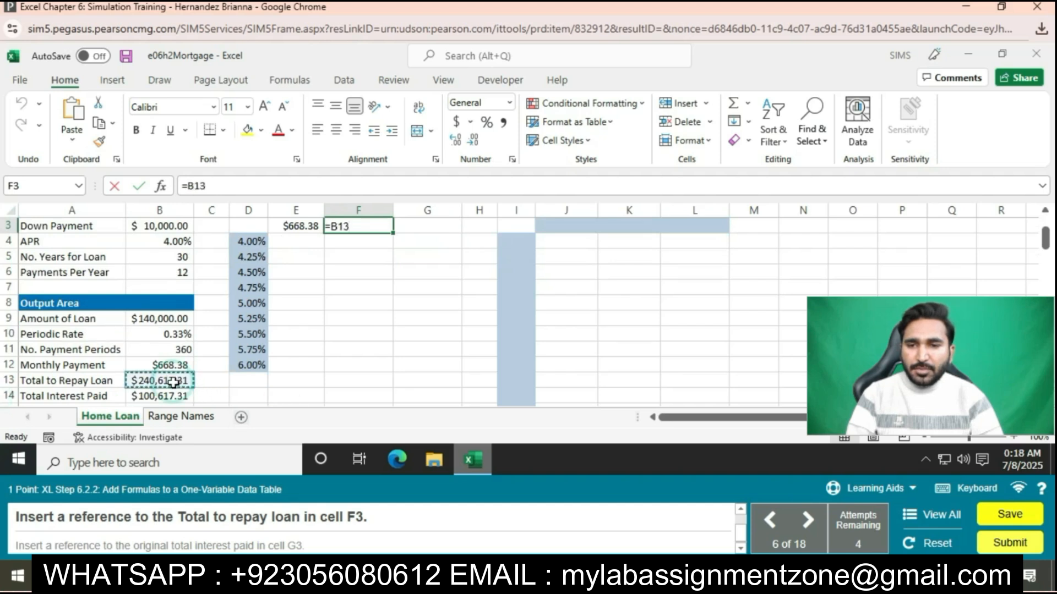
key(Return)
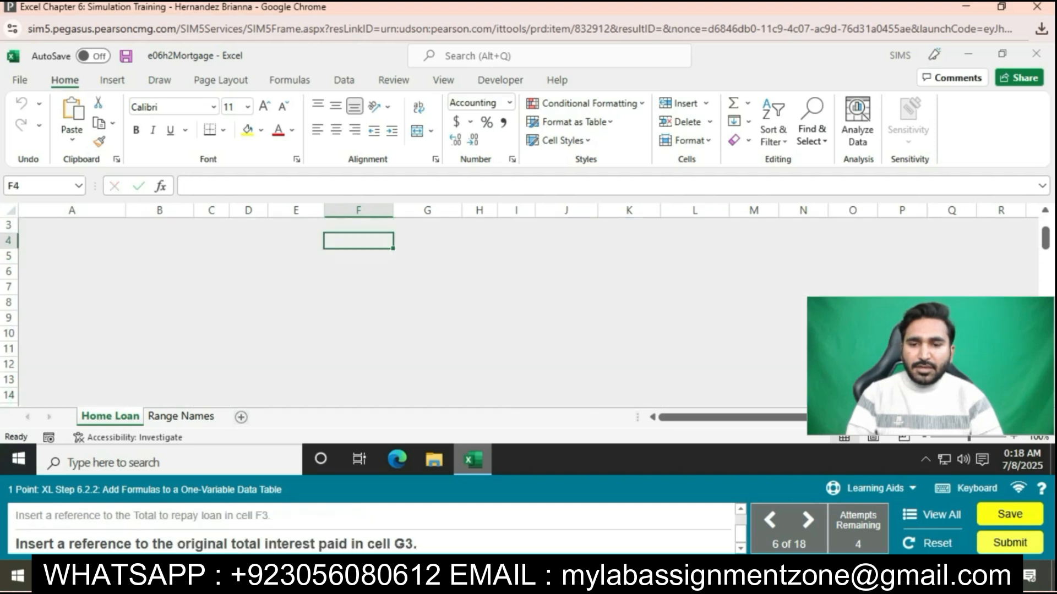
Step: Enter the formula =B14 in cell G3 to reference the original total interest paid
click(445, 229)
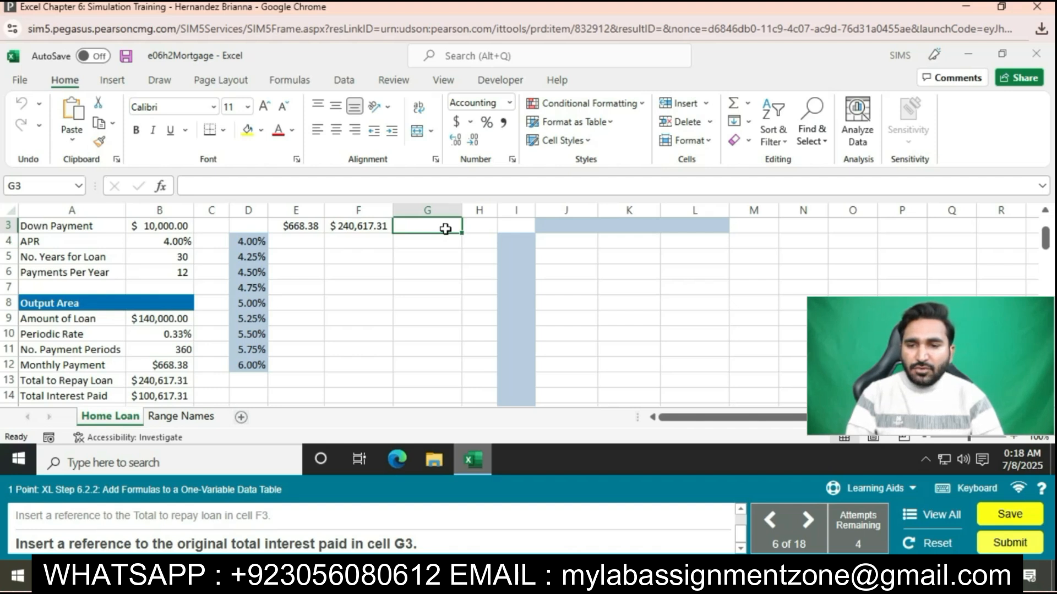
text(=)
click(161, 400)
key(Return)
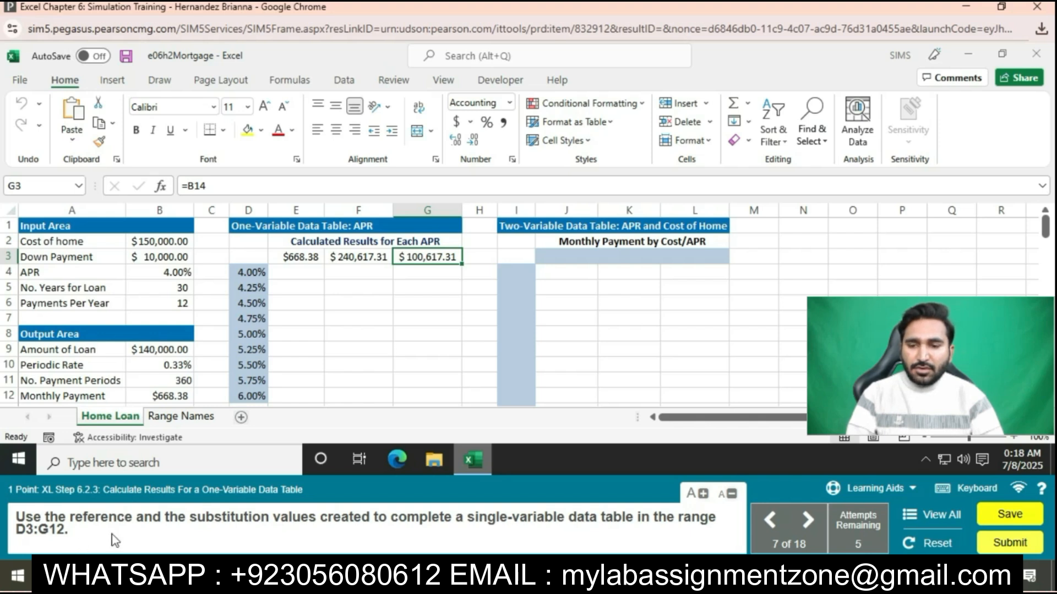
Step: Create a one-variable data table in the range D3:G12 using the APR in B4 as the column input cell
drag(248, 256, 429, 303)
click(289, 79)
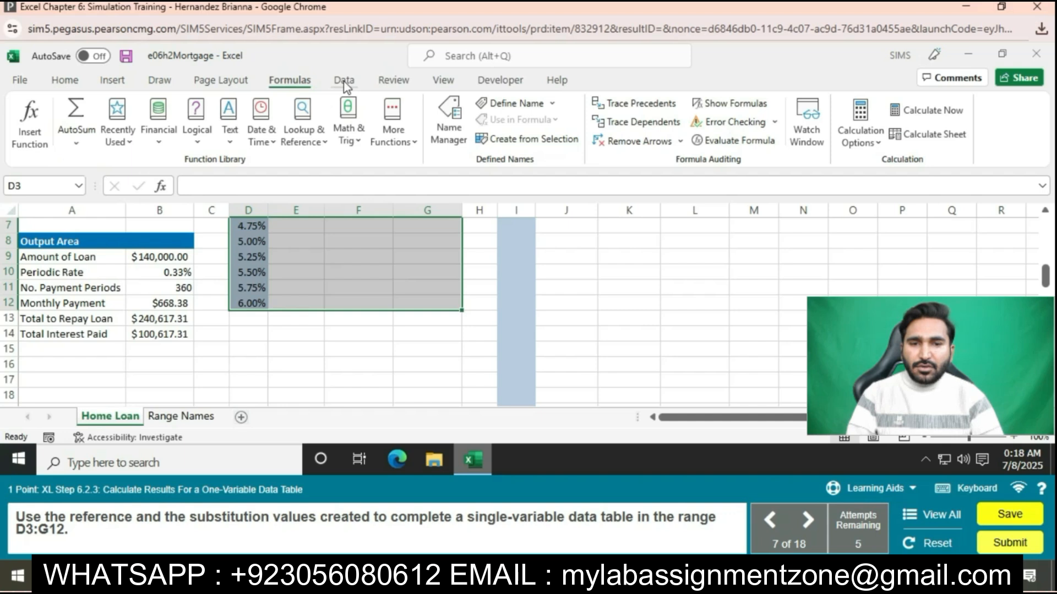
click(343, 81)
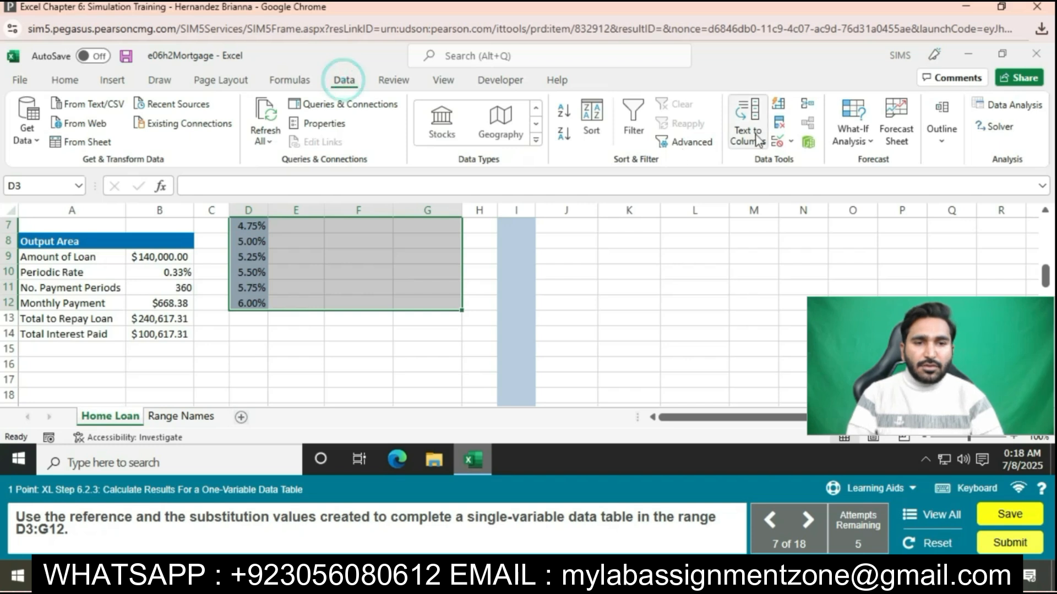
click(862, 141)
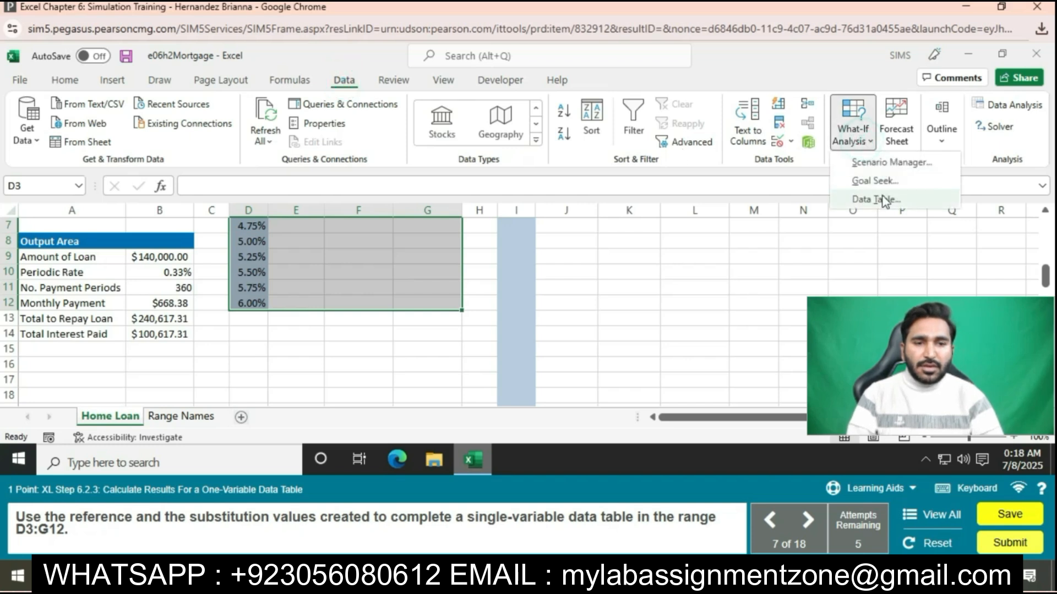
click(885, 201)
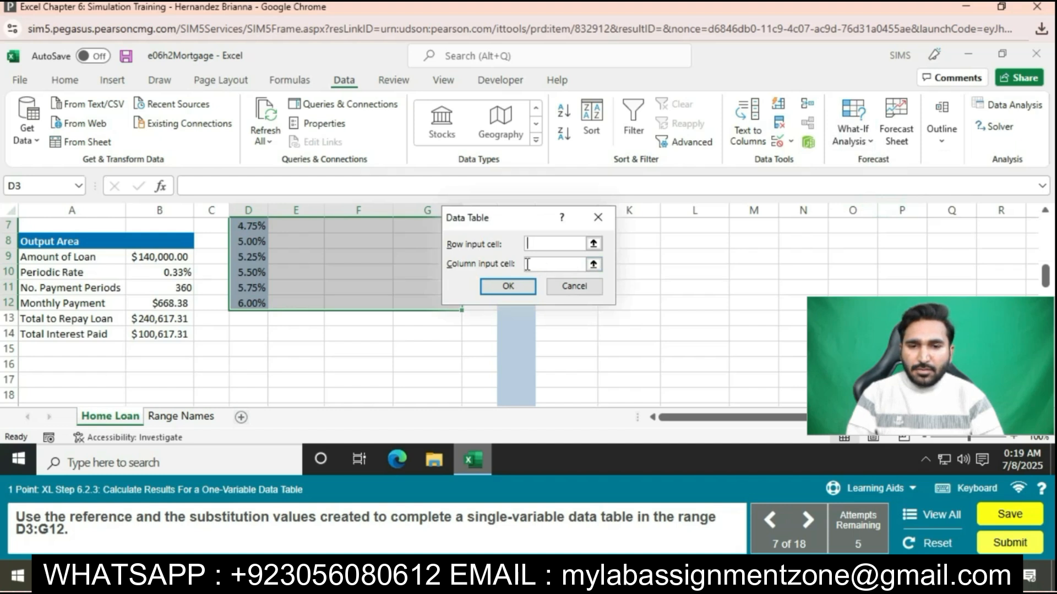
click(527, 265)
scroll(169, 265, up, 2)
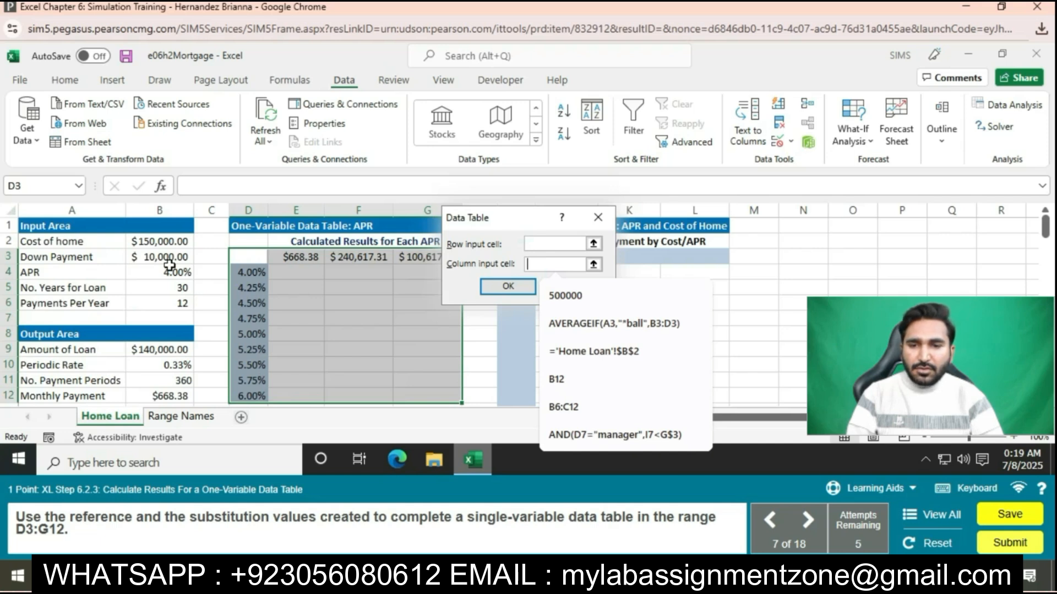
click(170, 271)
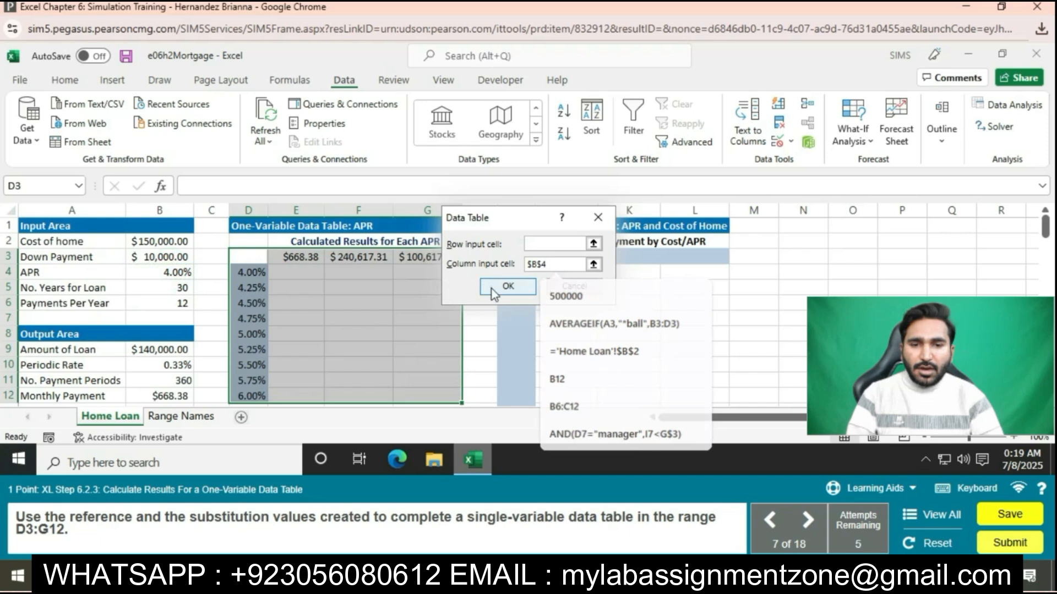
click(507, 286)
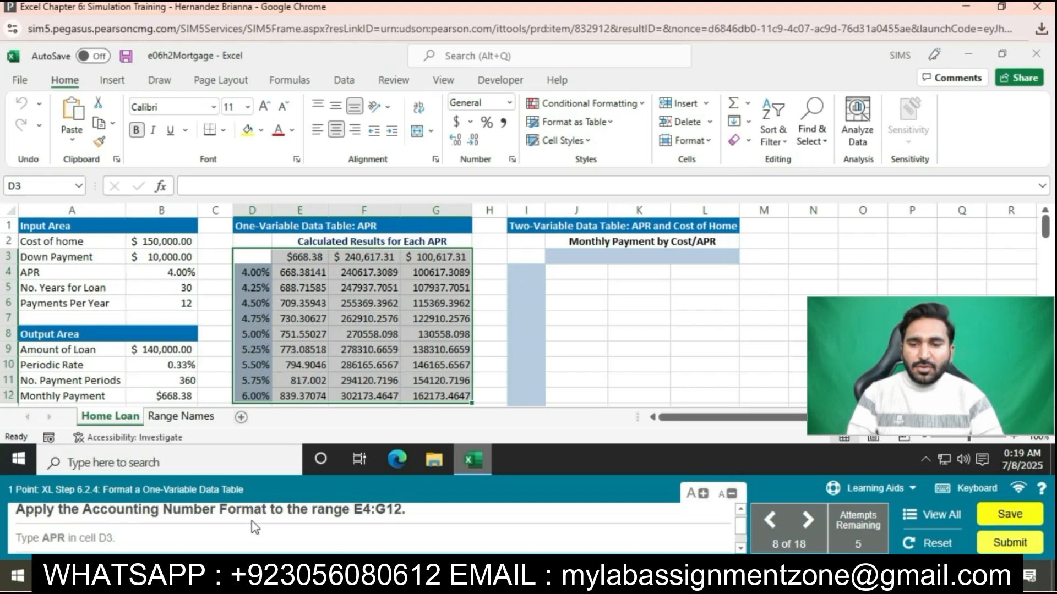
Step: Apply the Accounting Number Format to the data table results in E4:G12 and enter the heading APR in cell D3
drag(290, 272, 437, 396)
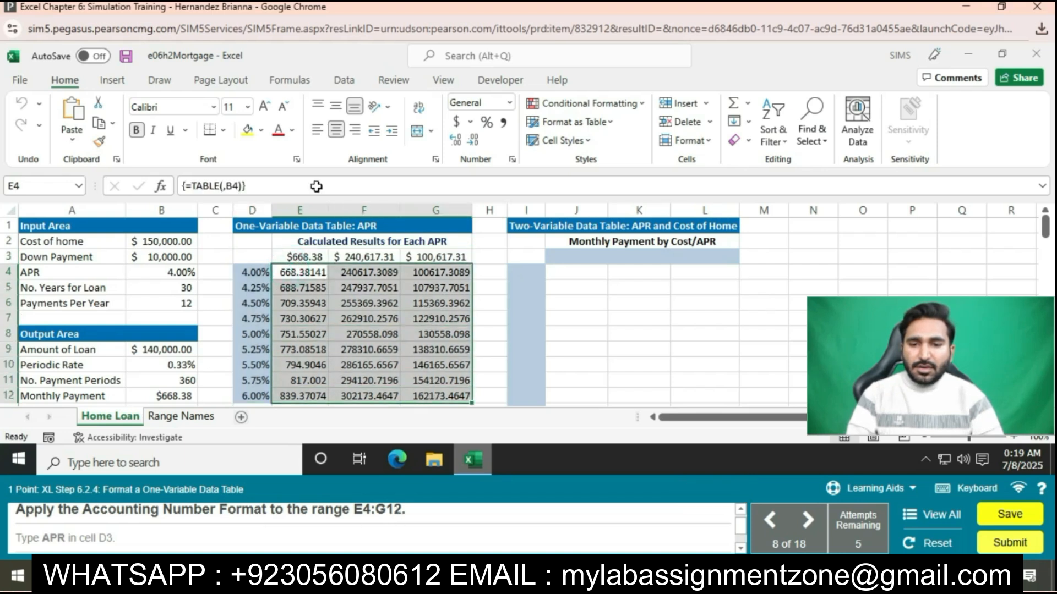
click(449, 127)
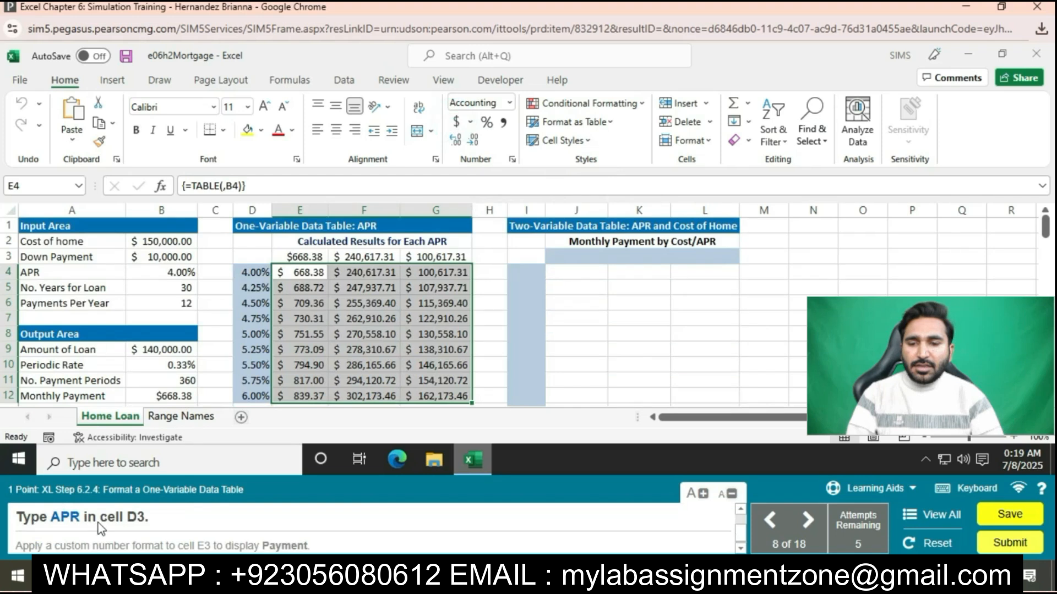
click(240, 259)
text(APR)
key(Return)
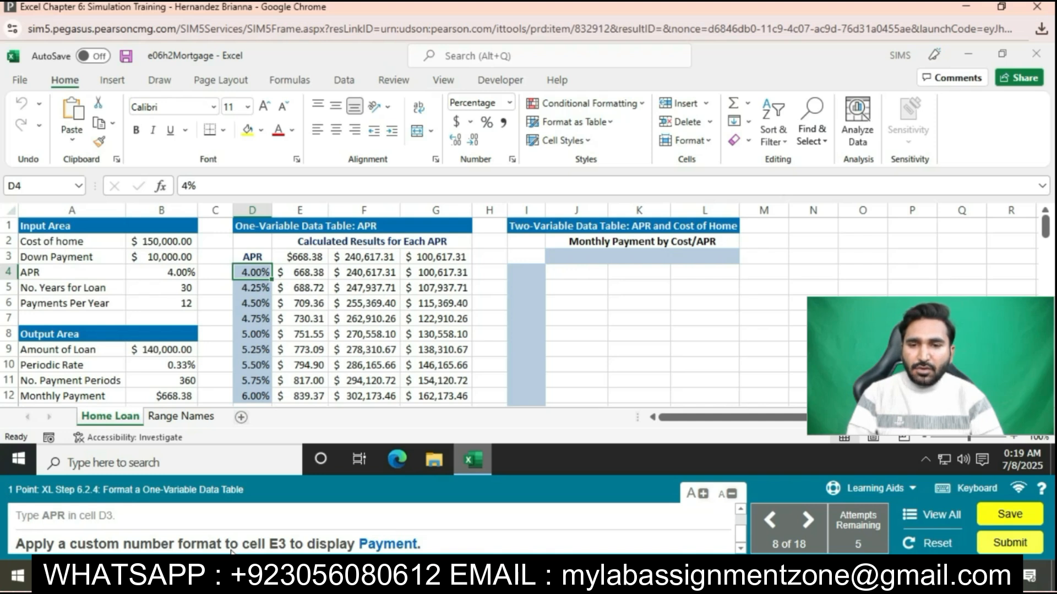
Step: Apply the custom number format "Payment" to cell E3 so the formula displays as a heading
click(304, 256)
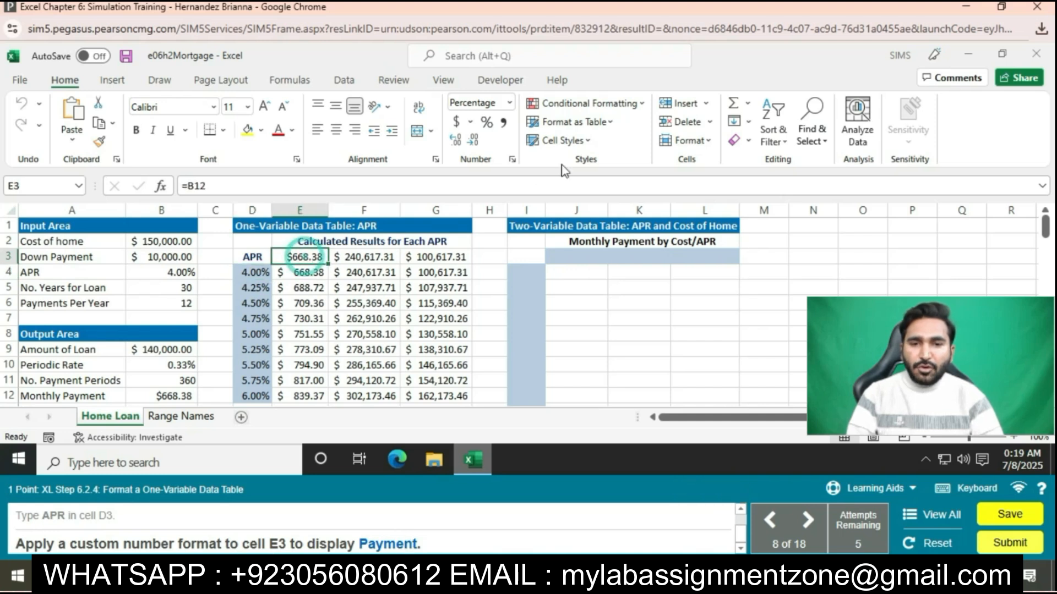
click(512, 159)
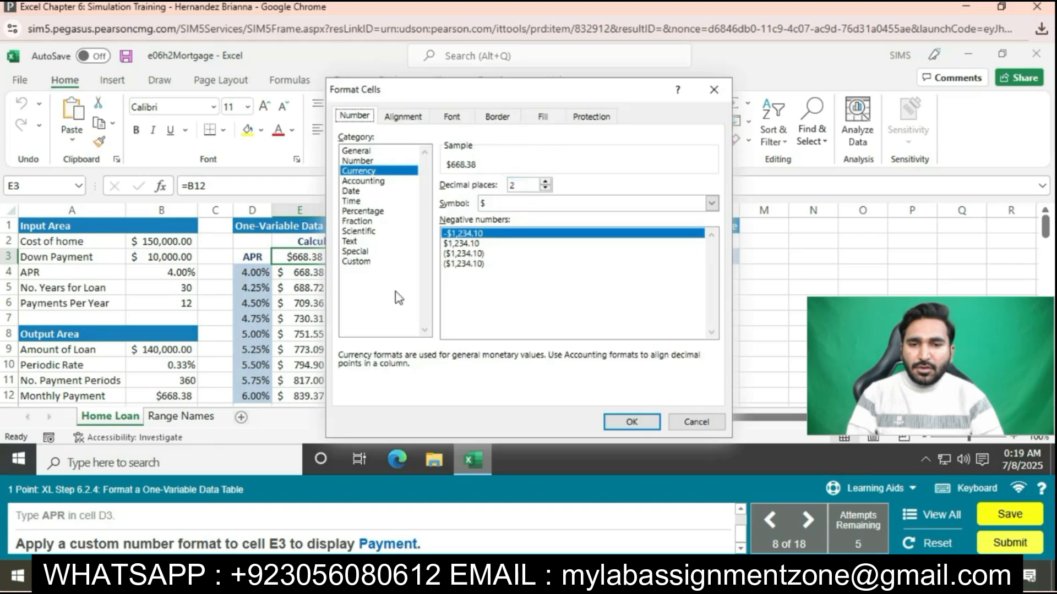
click(358, 261)
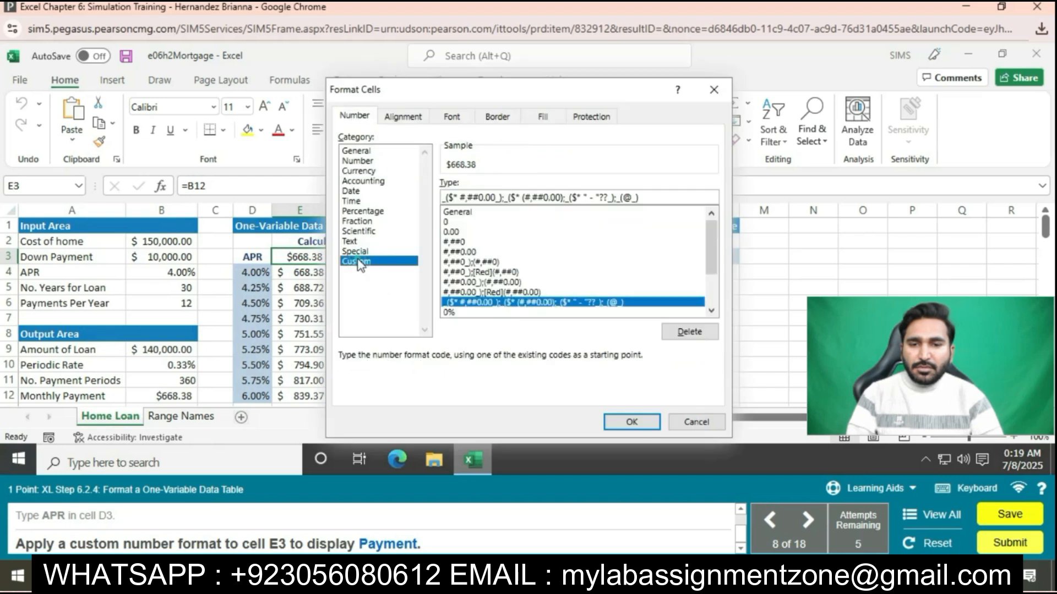
click(469, 215)
double_click(480, 198)
text(")
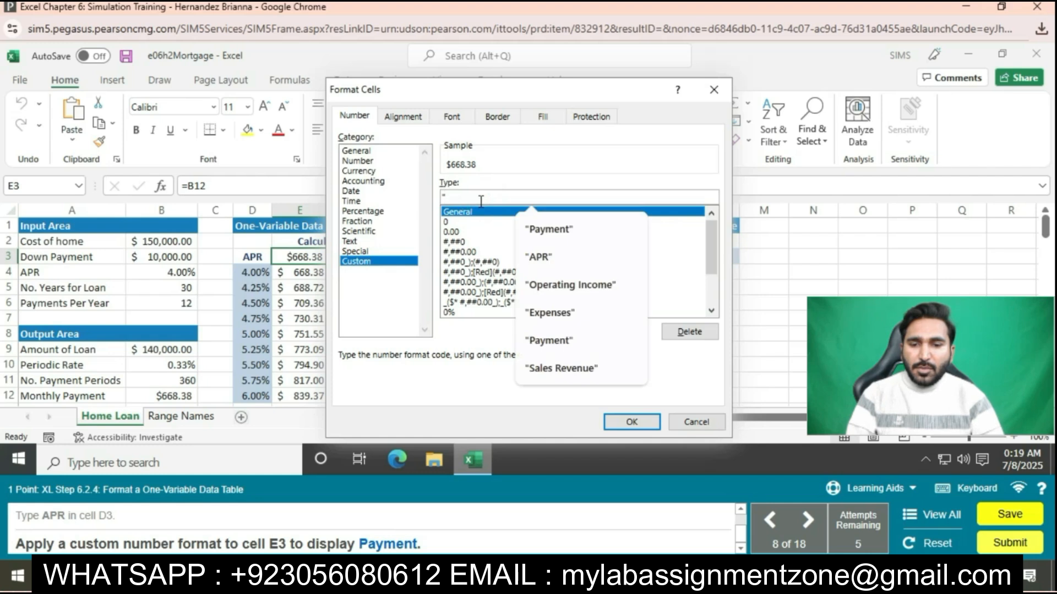
text(Paym)
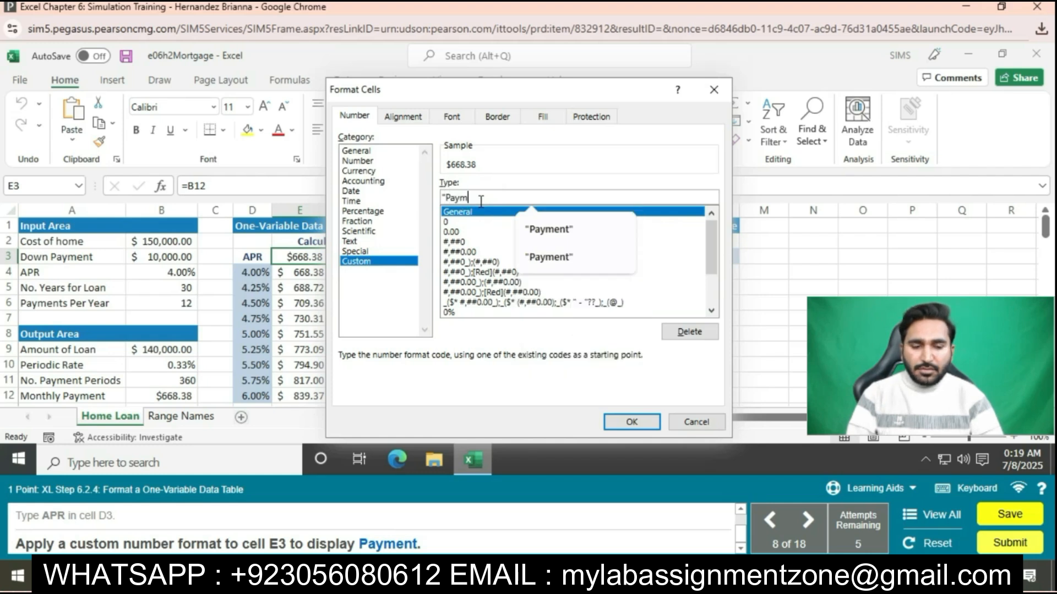
text(ent")
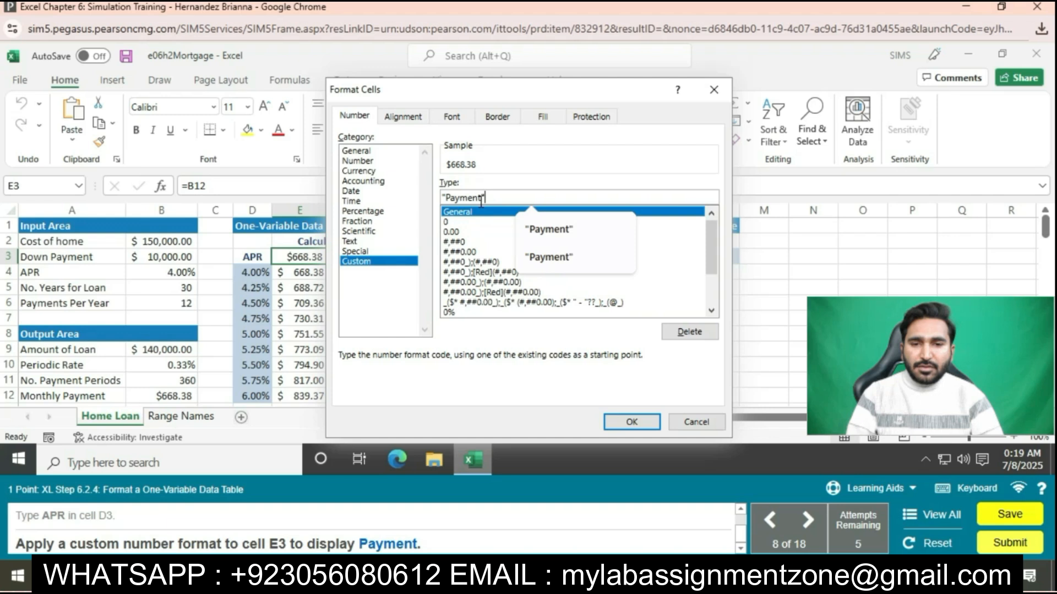
click(627, 421)
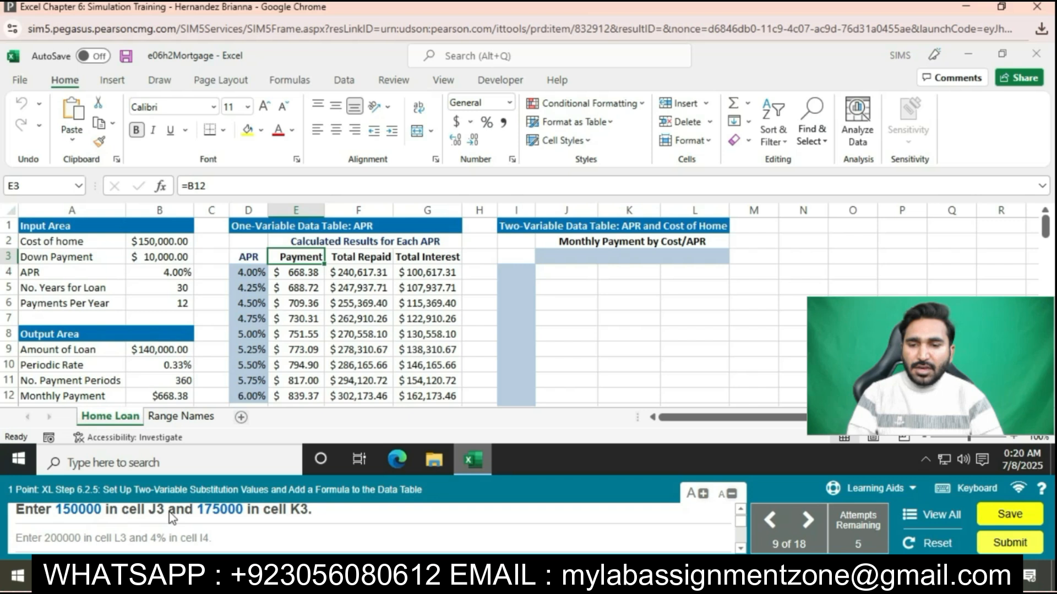
Step: Enter the home cost substitution values 150000 in cell J3 and 175000 in cell K3
click(569, 257)
text(1)
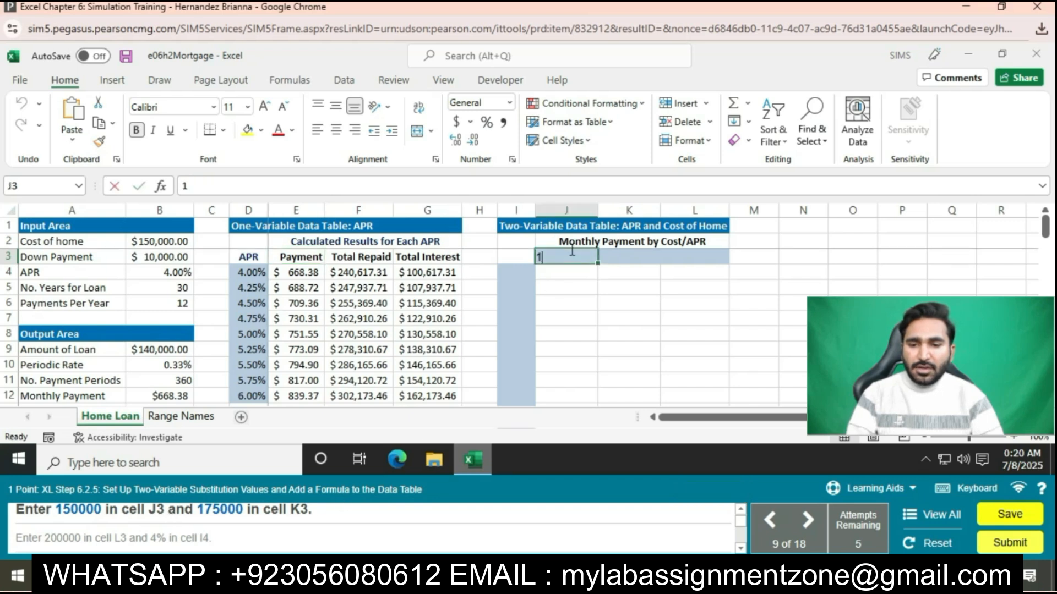
text(50000)
key(Tab)
text(1)
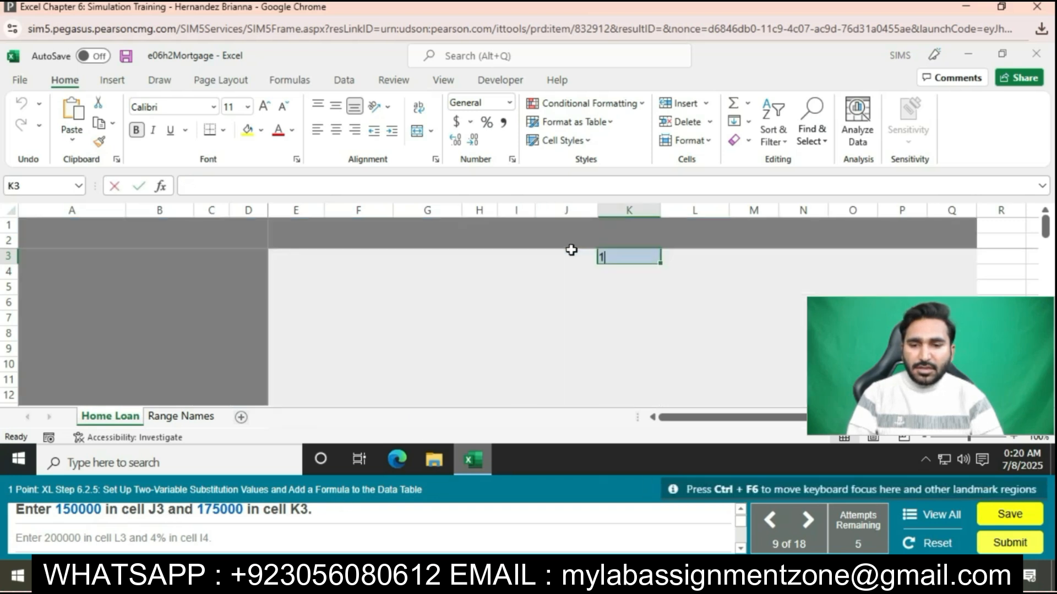
text(75)
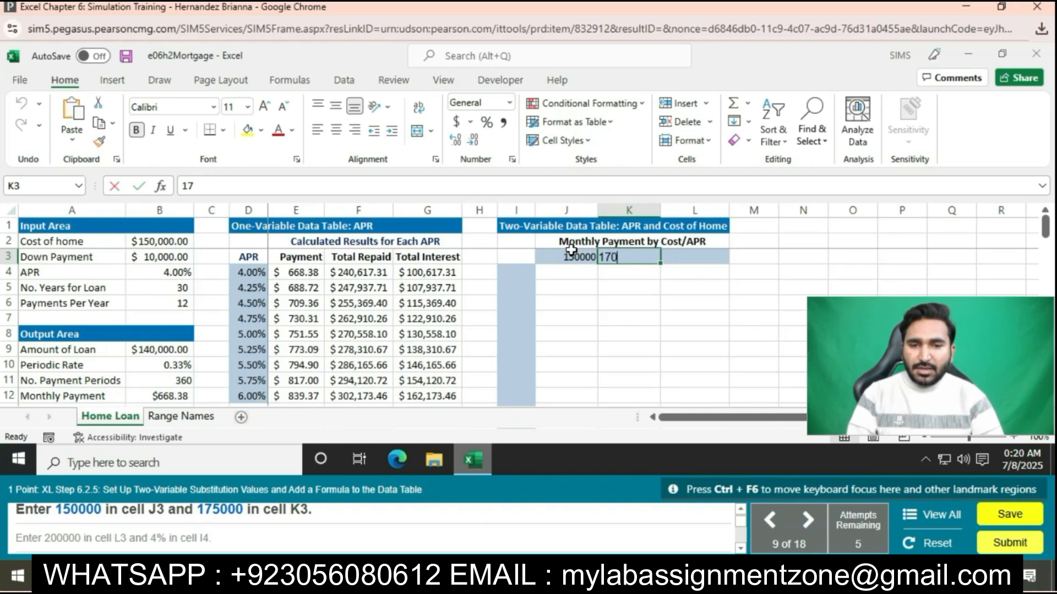
text(000)
key(Tab)
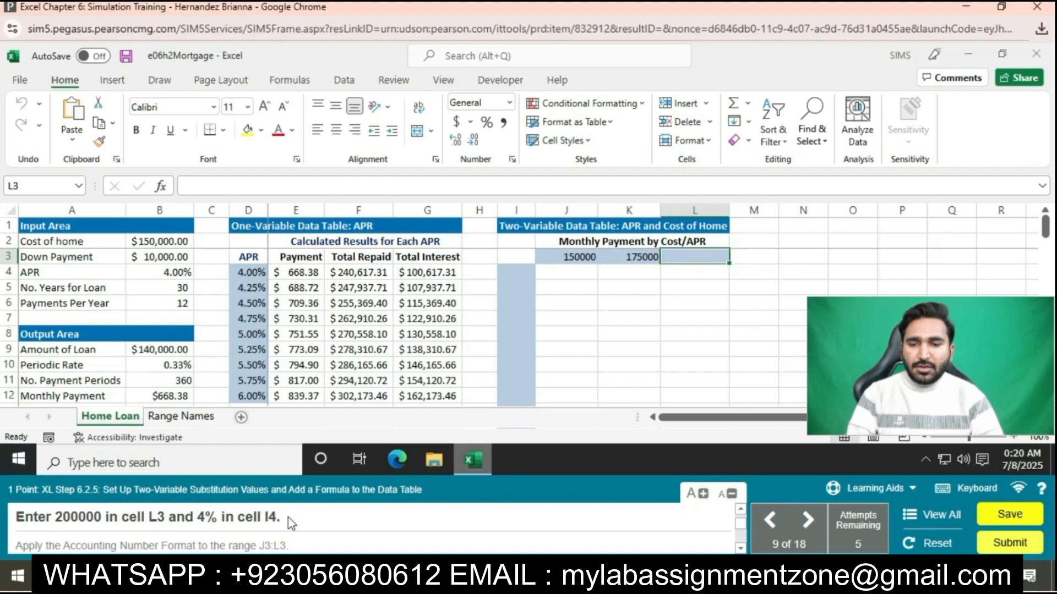
Step: Enter the home cost 200000 in cell L3 and the starting APR 4% in cell I4
text(2000)
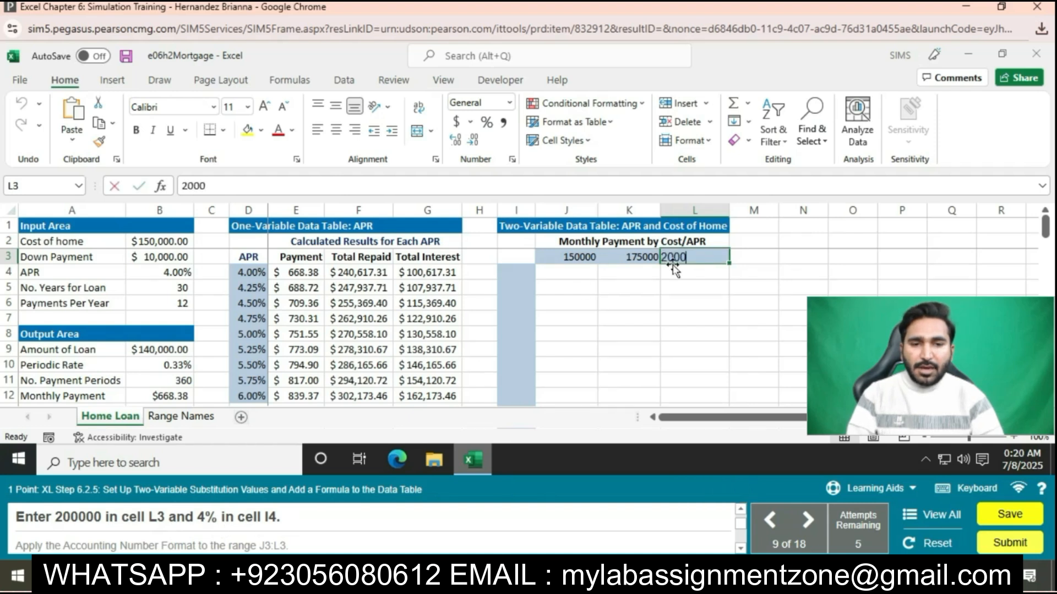
text(00)
key(Tab)
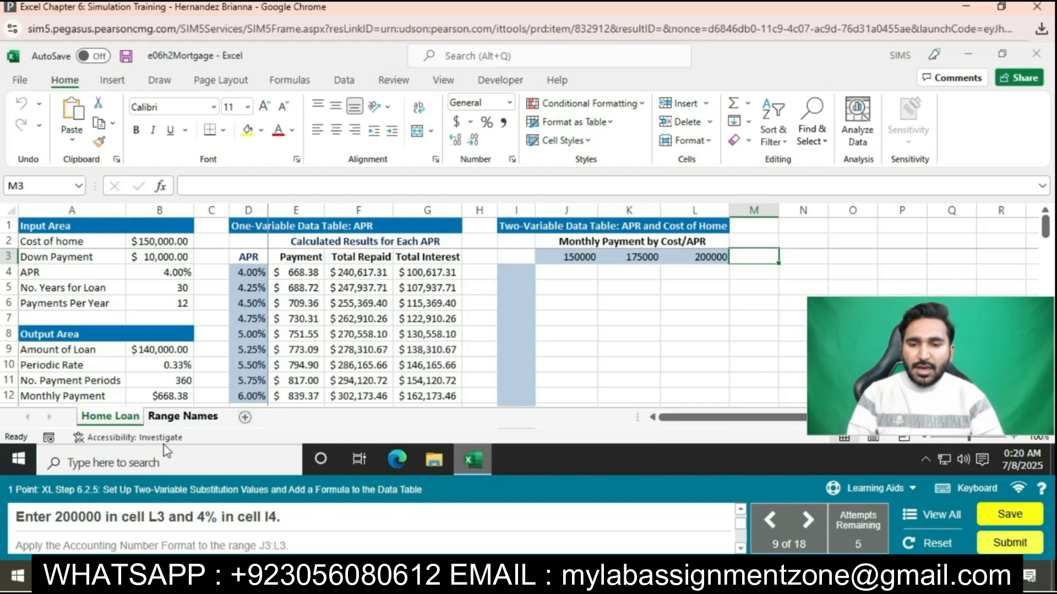
click(516, 274)
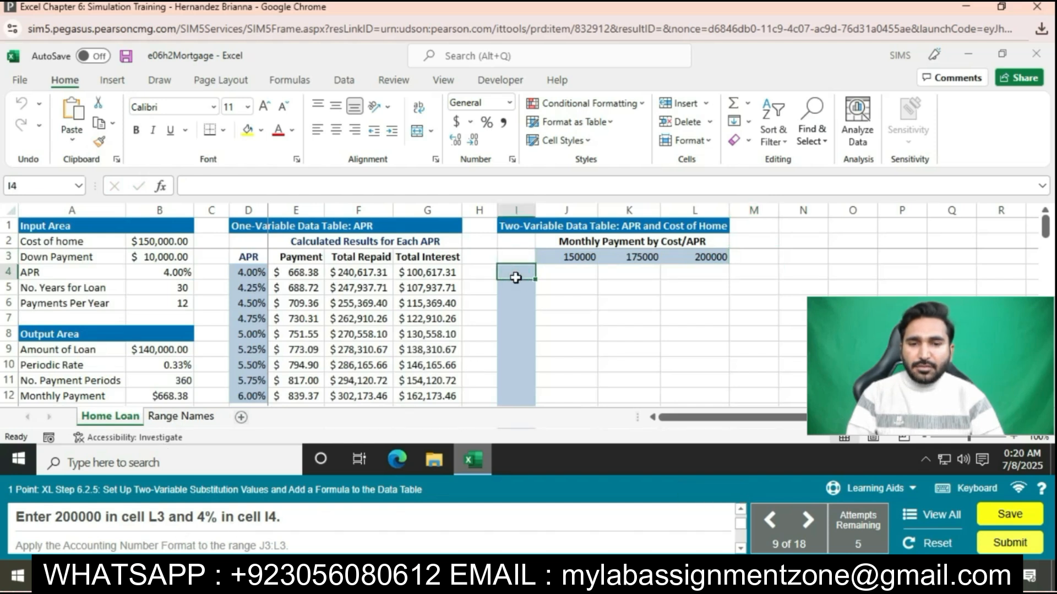
text(4%)
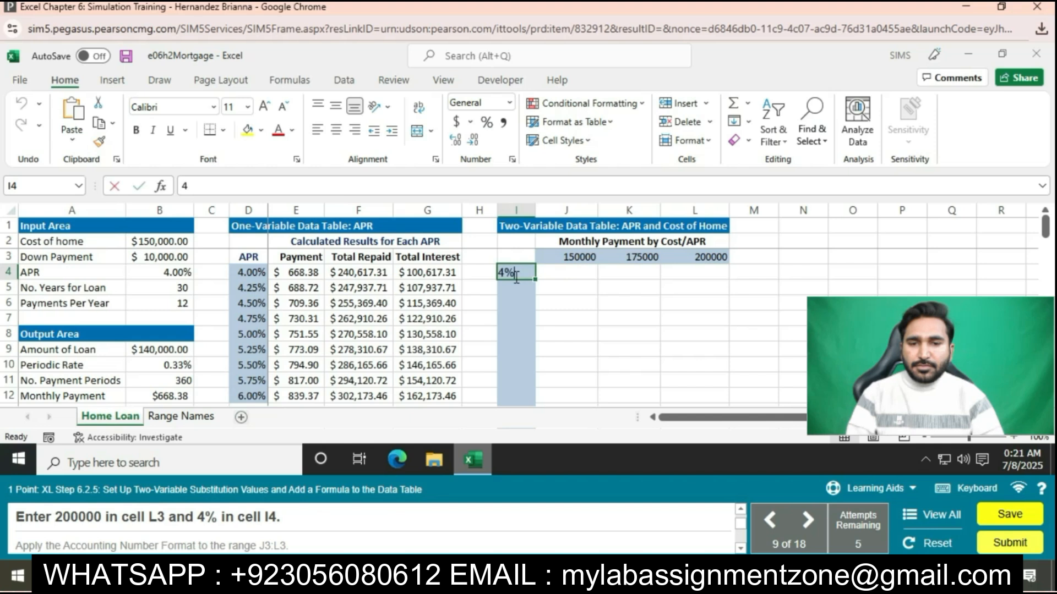
key(Return)
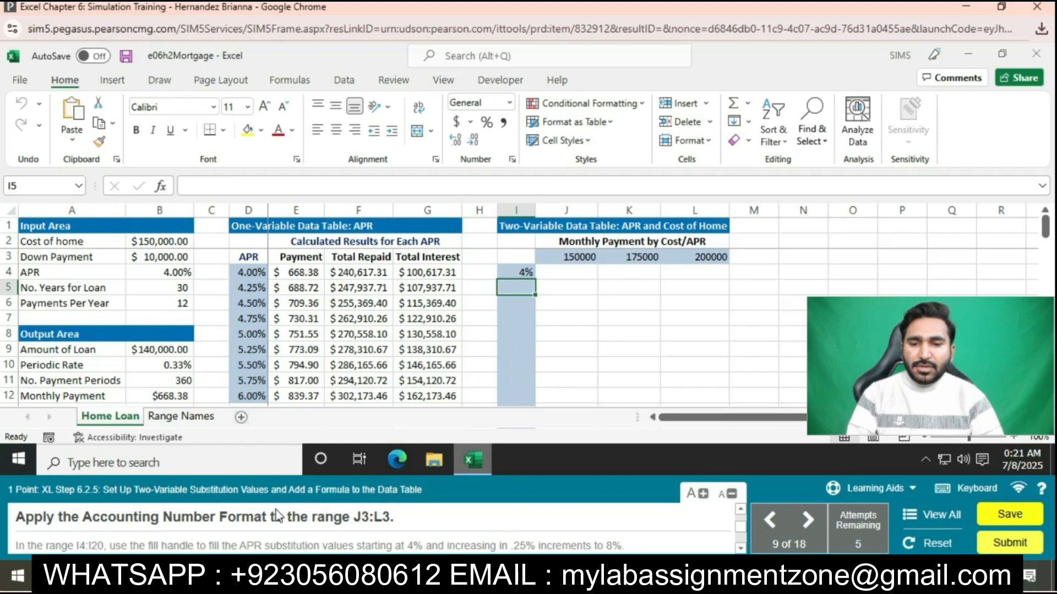
Step: Apply the Accounting Number Format to the home costs in the range J3:L3
drag(579, 262, 710, 258)
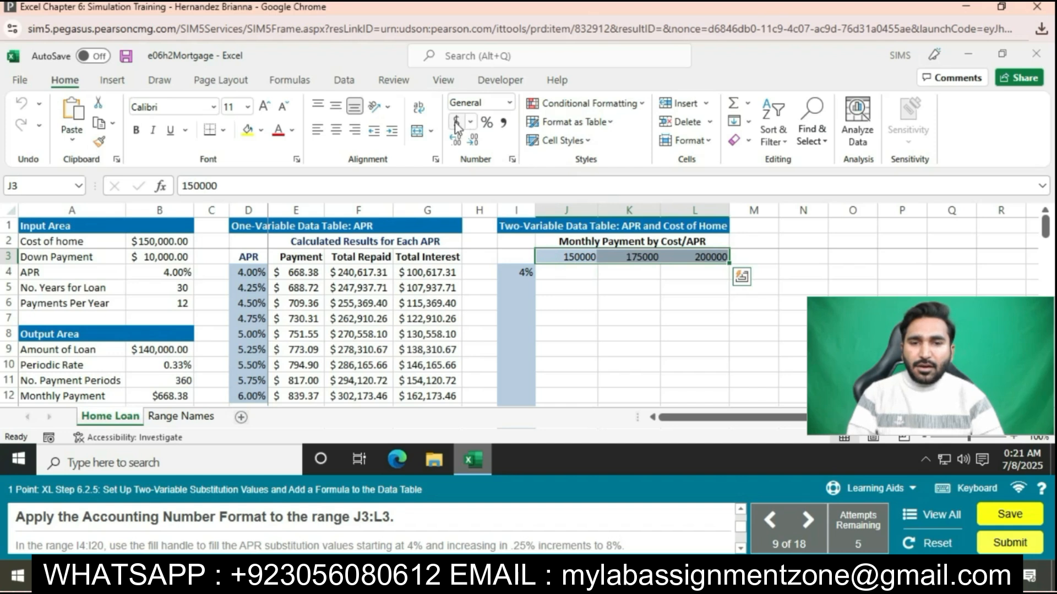
click(456, 123)
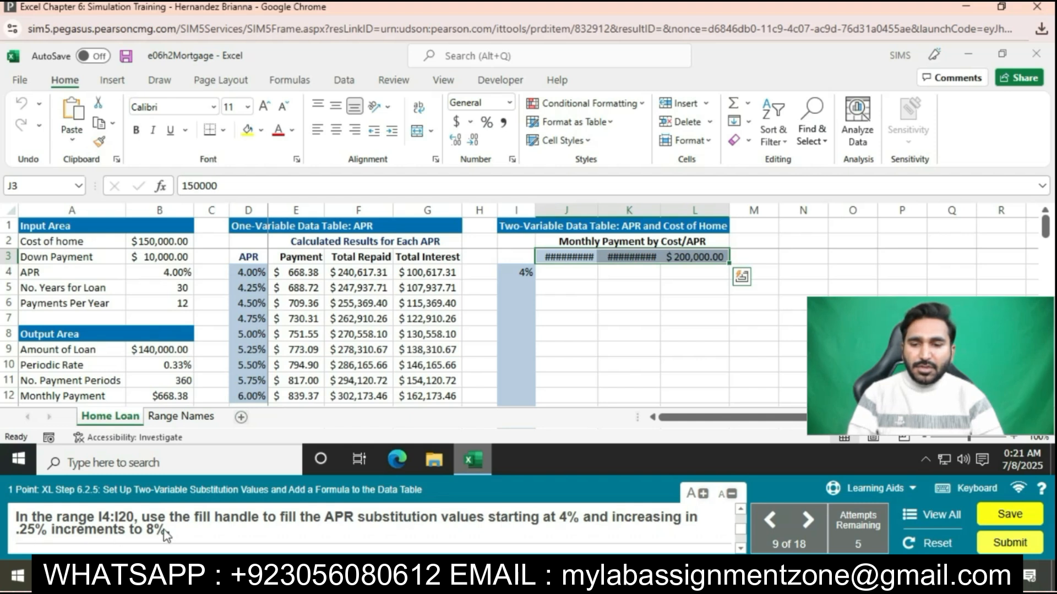
Step: Enter 4.25% in cell I5 and fill the APR substitution values down to I20 in 0.25% increments to 8%
click(515, 272)
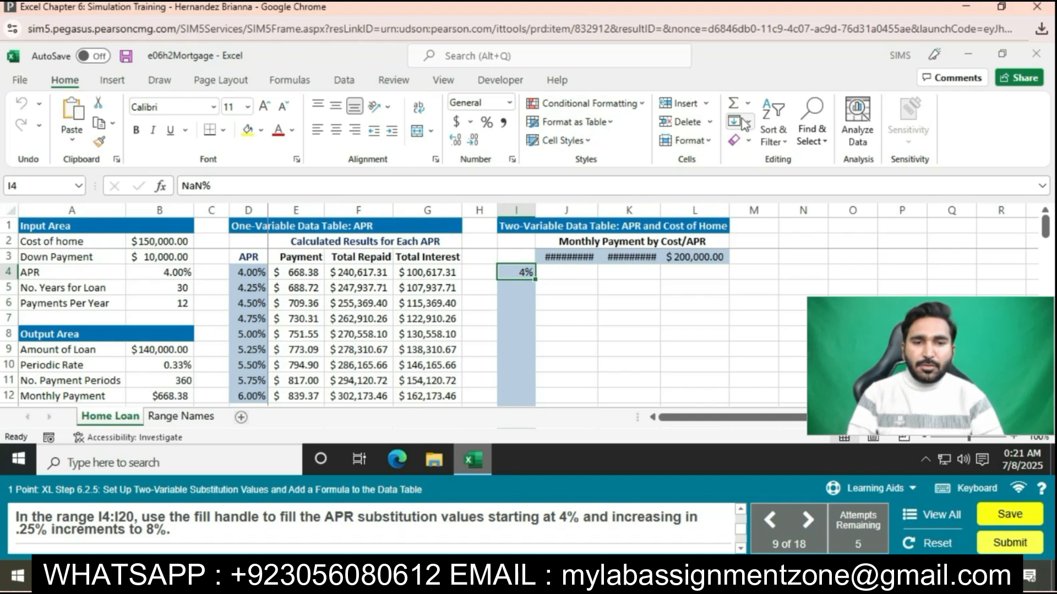
click(525, 289)
text(4.25)
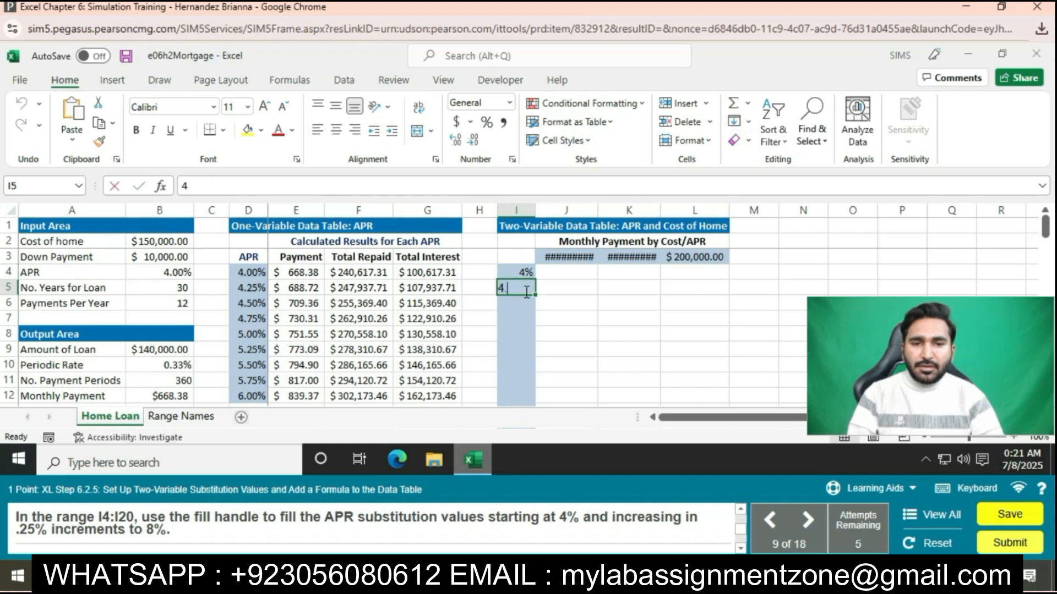
text(%)
key(Return)
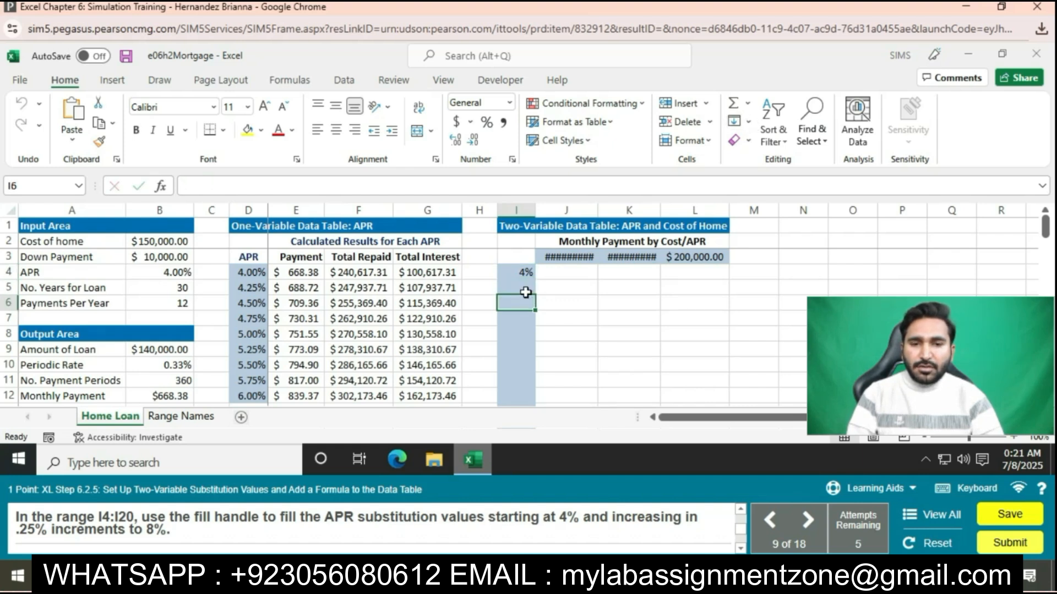
drag(516, 273, 527, 370)
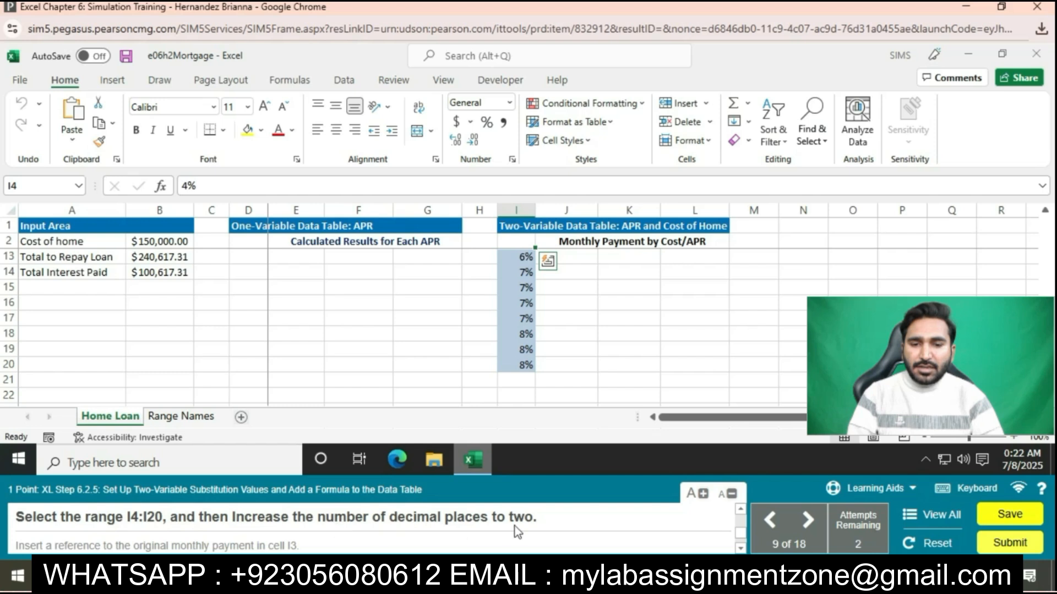
Step: Increase the decimal places of the APR values in the range I4:I20 to two
click(474, 142)
scroll(630, 332, up, 4)
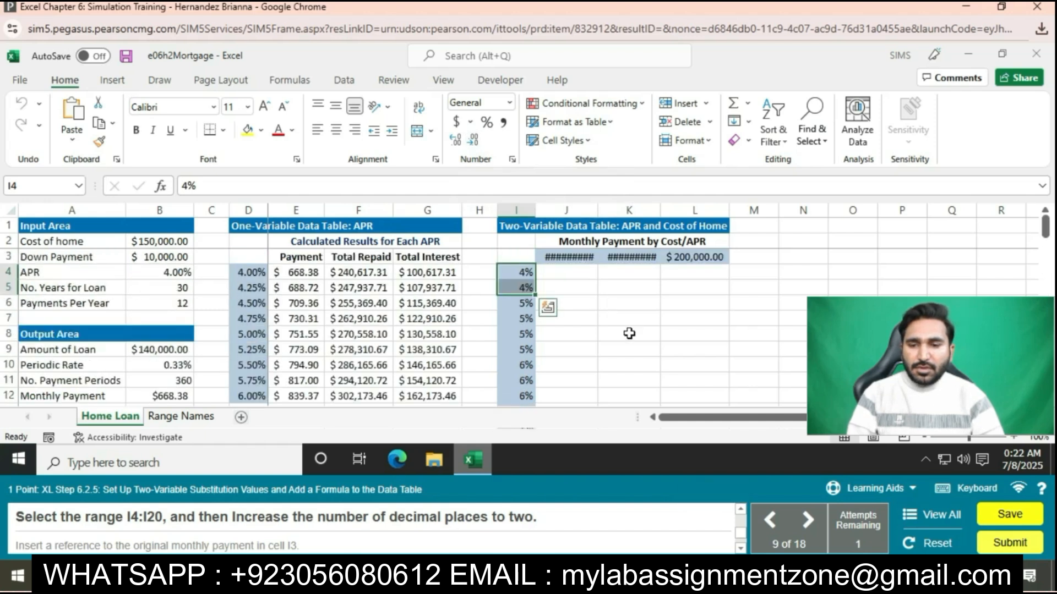
drag(526, 274, 517, 365)
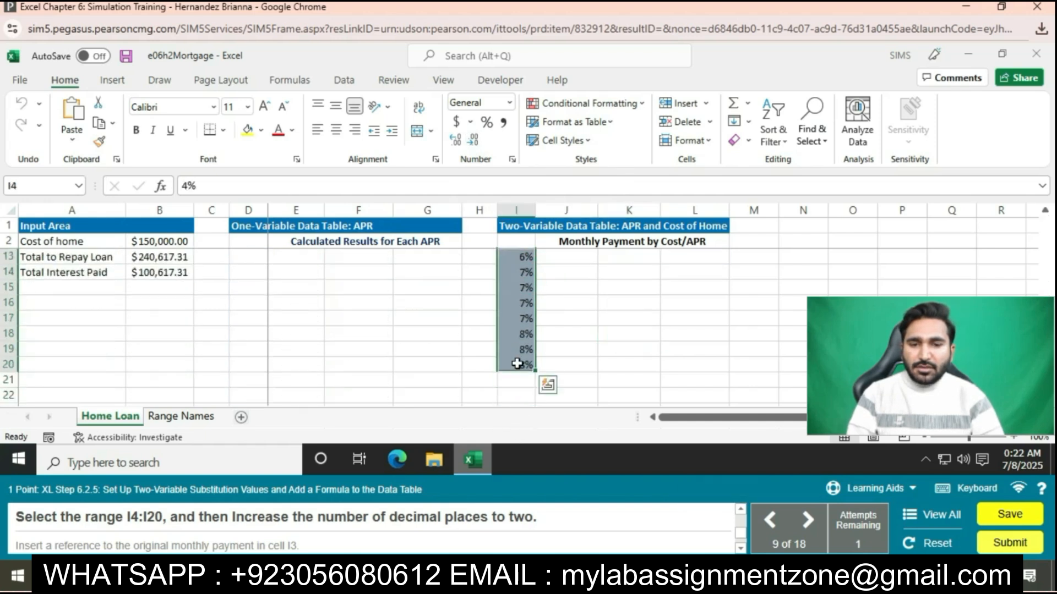
click(458, 139)
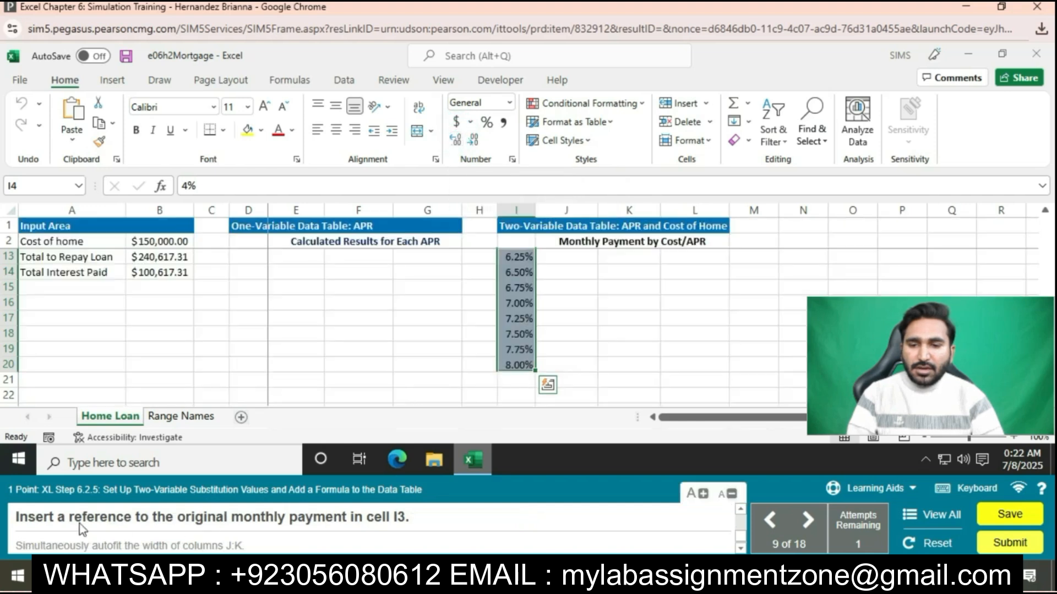
Step: Enter a formula in cell I3 that references the original monthly payment in cell B12
scroll(605, 322, up, 1)
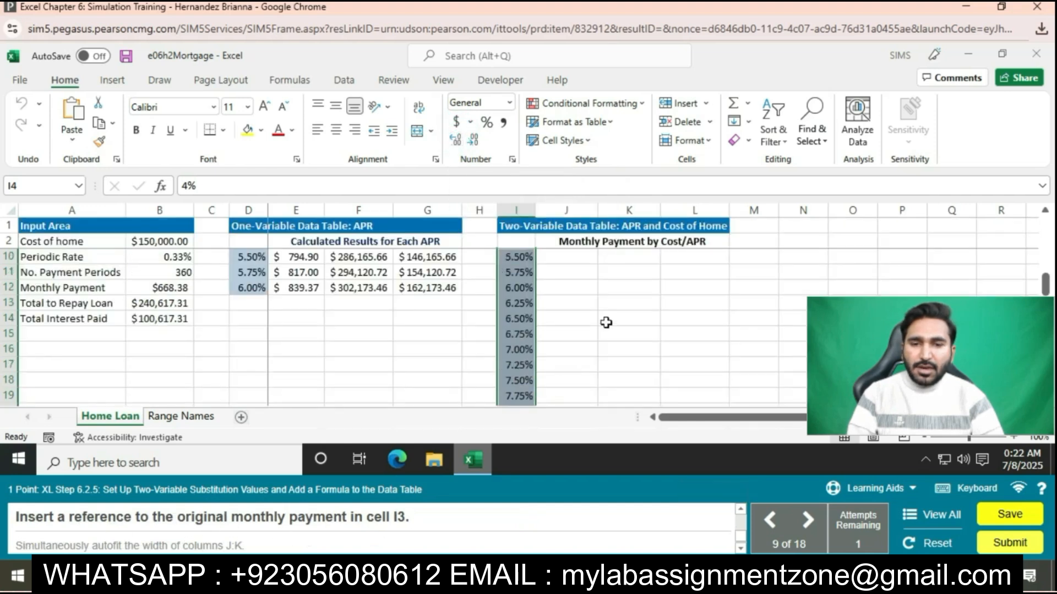
scroll(606, 323, up, 3)
click(516, 256)
text(=)
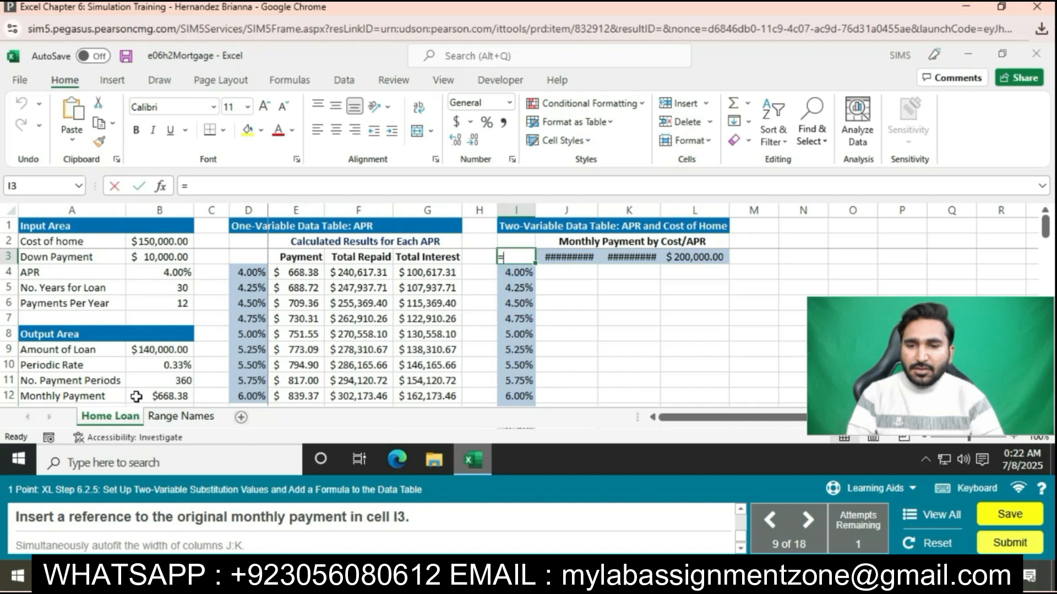
click(158, 396)
key(Return)
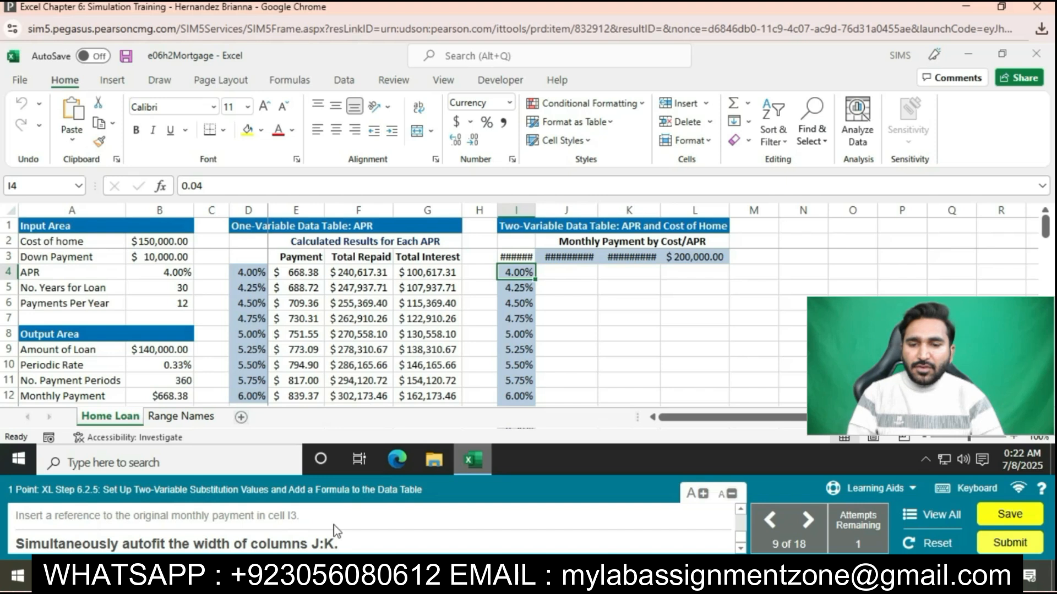
Step: AutoFit the width of columns J and K simultaneously
drag(567, 209, 628, 210)
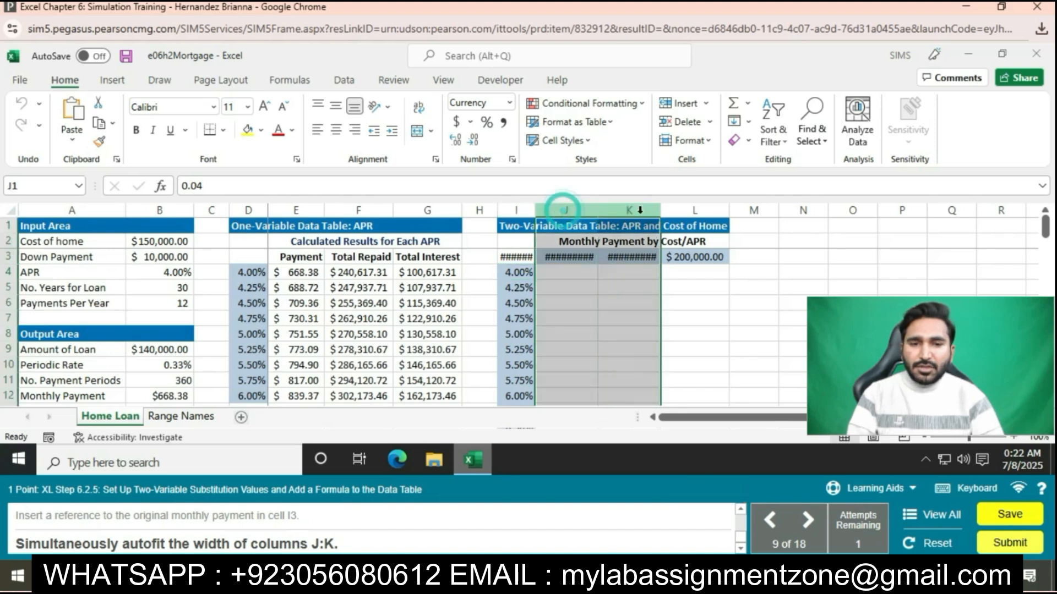
click(708, 139)
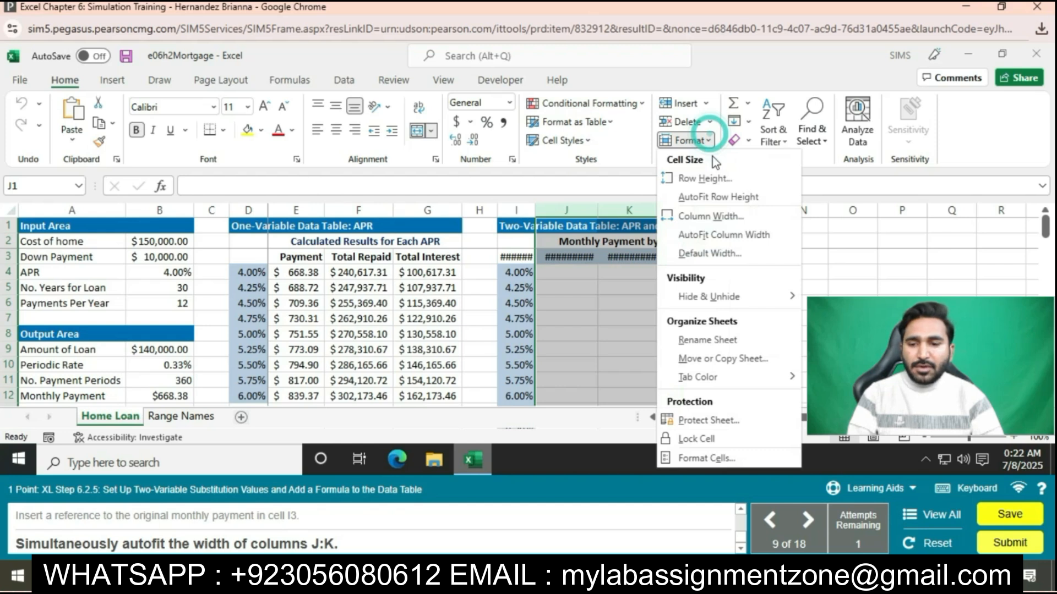
click(726, 235)
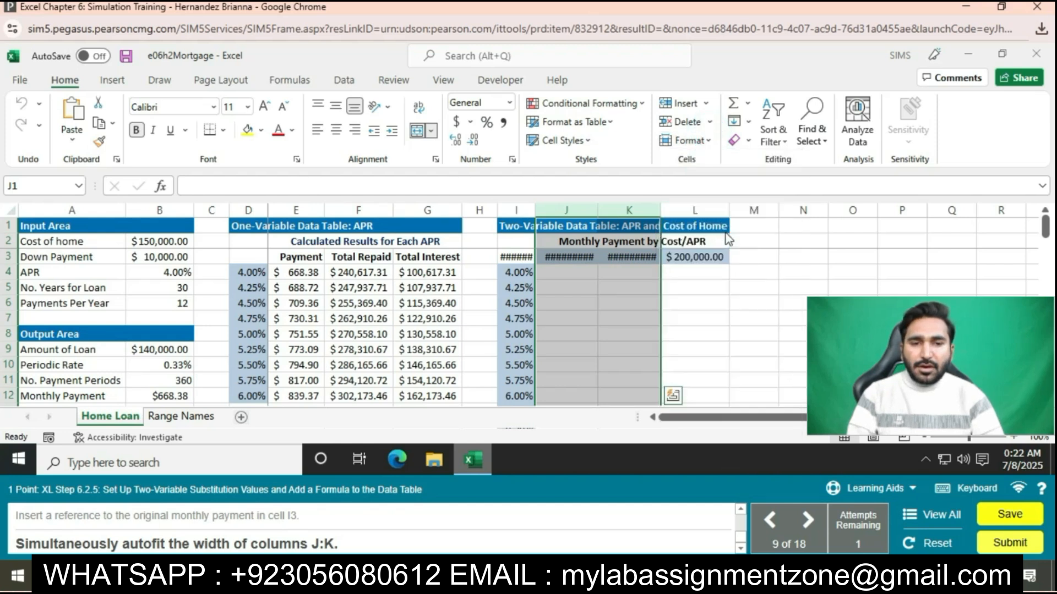